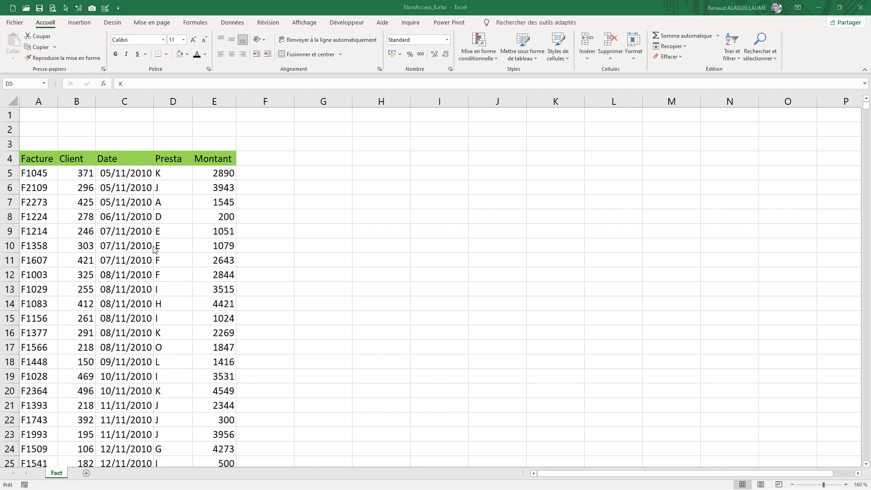
# Step: Widen column E, which holds the Montant amounts, to about twice its width
pyautogui.click(221, 173)
pyautogui.click(222, 188)
pyautogui.click(224, 201)
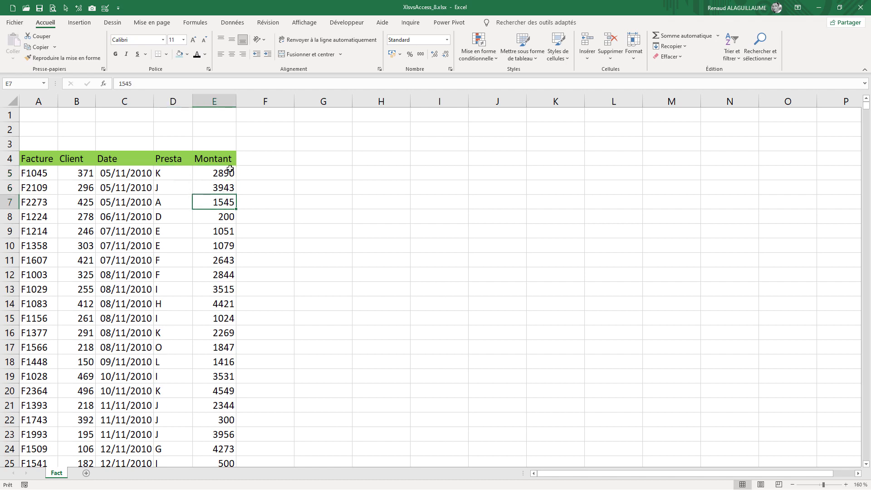
pyautogui.moveTo(236, 101); pyautogui.dragTo(285, 101)
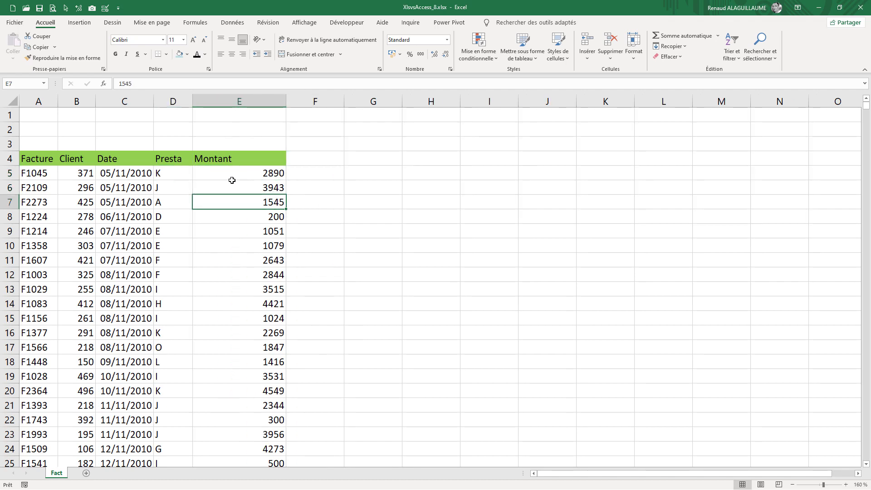
# Step: Try centre and right alignment on the Montant header in E4, and restore its default alignment
pyautogui.click(220, 159)
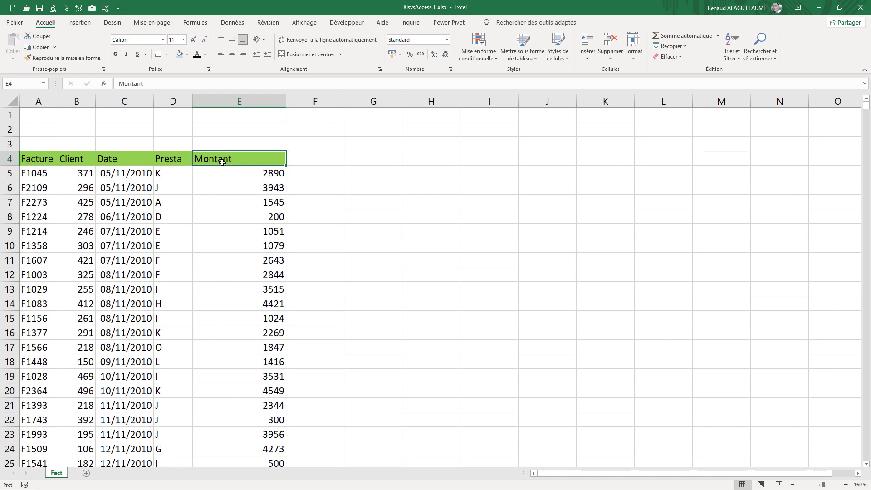
pyautogui.click(233, 58)
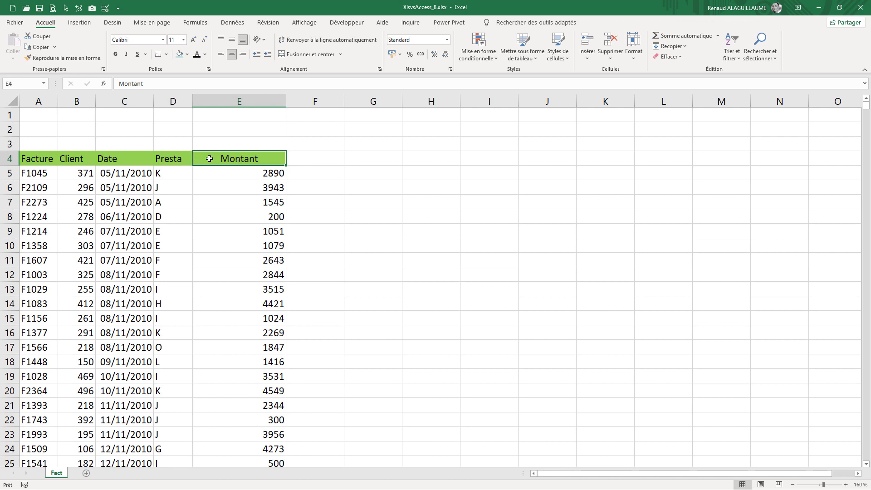
pyautogui.click(242, 54)
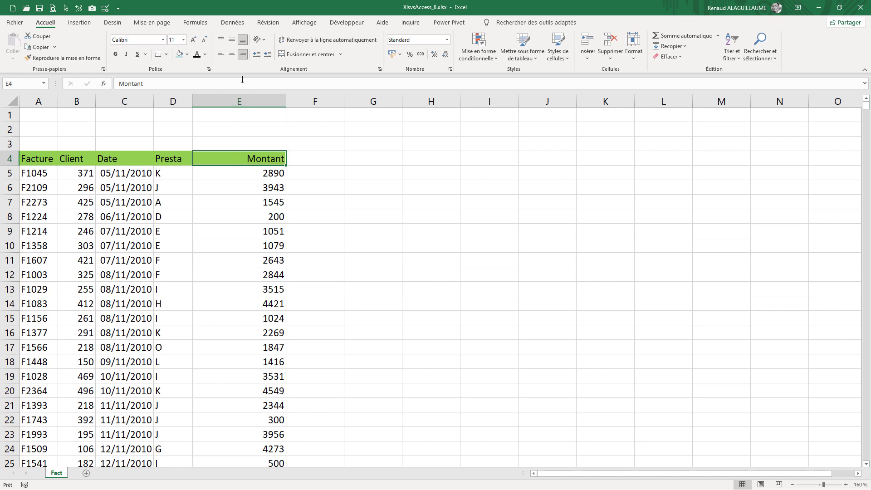
pyautogui.click(243, 54)
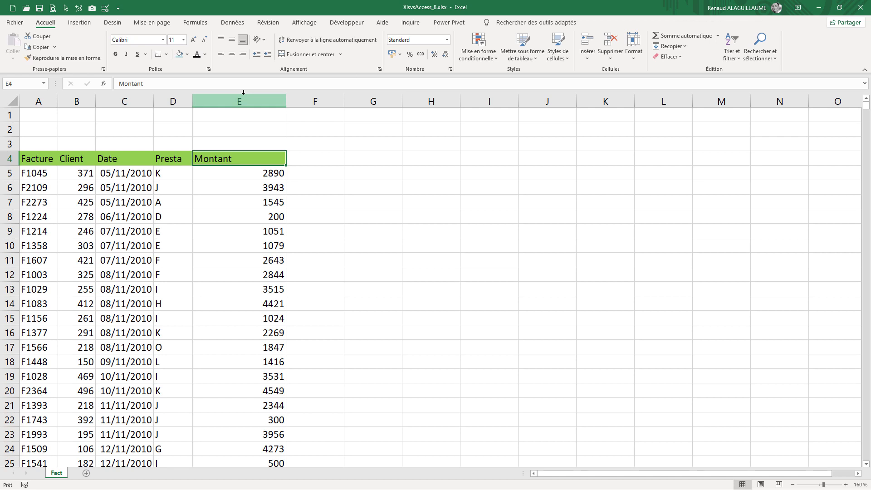
pyautogui.click(243, 54)
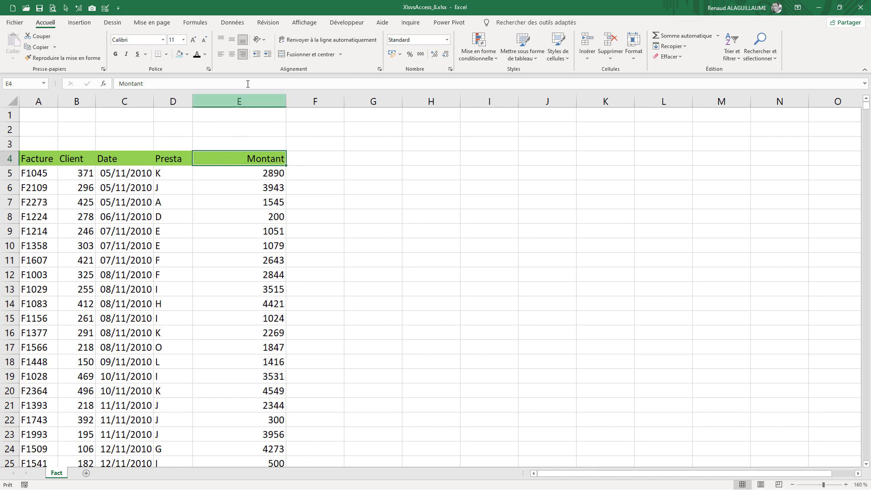
pyautogui.click(241, 58)
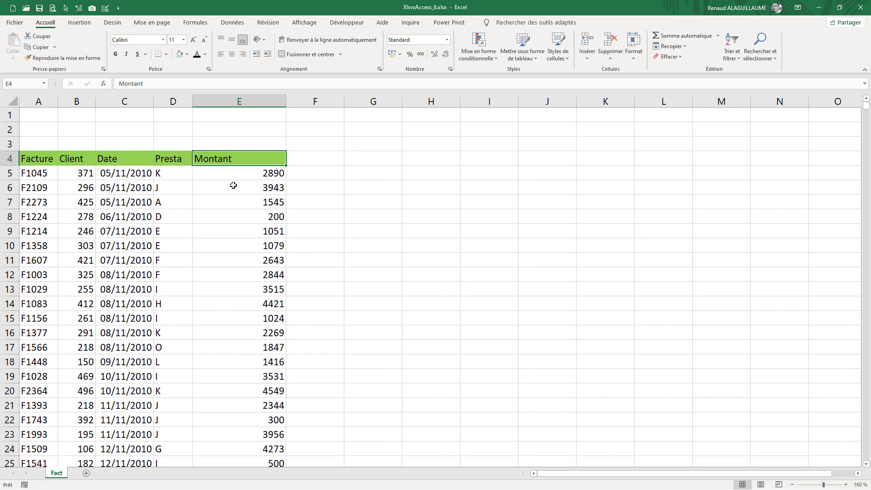
# Step: Centre the contents of the whole invoice table, and remove the centring again
pyautogui.hotkey('ctrl', 'a')
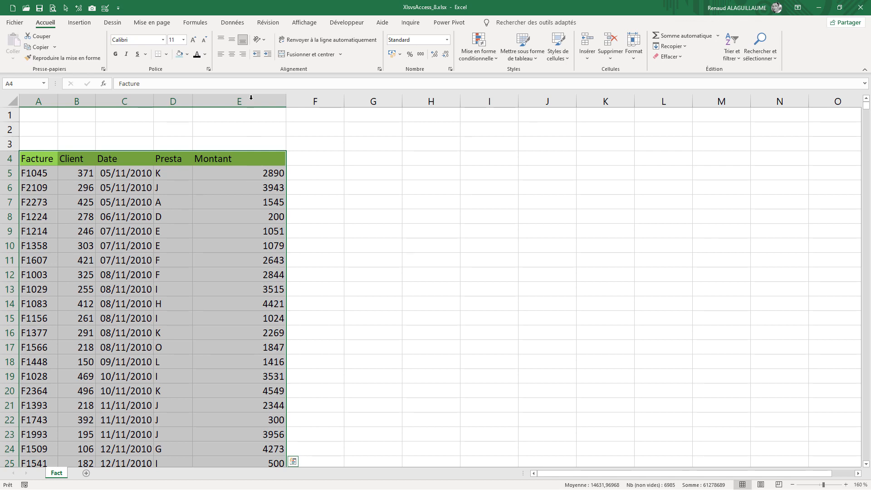
pyautogui.click(233, 57)
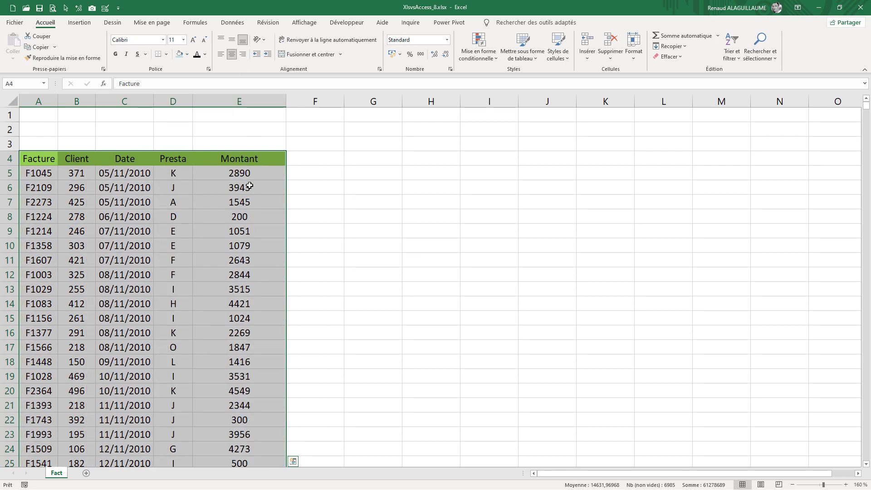
pyautogui.click(243, 202)
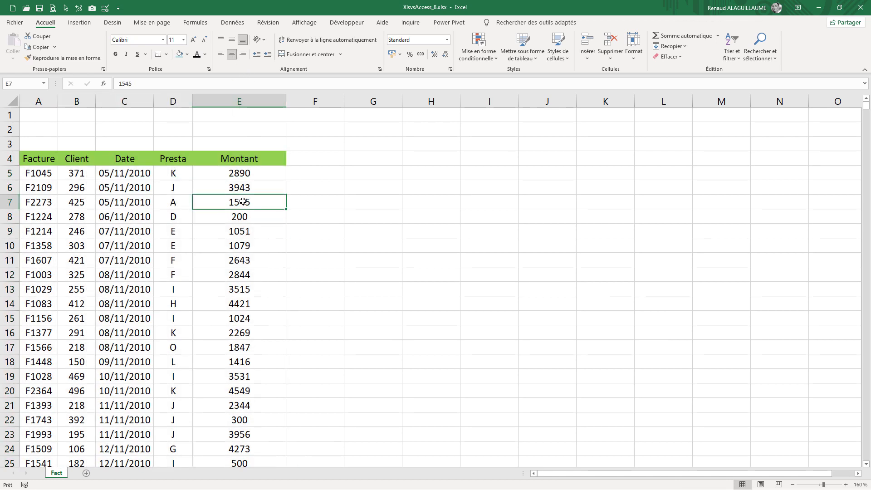
pyautogui.hotkey('ctrl', 'a')
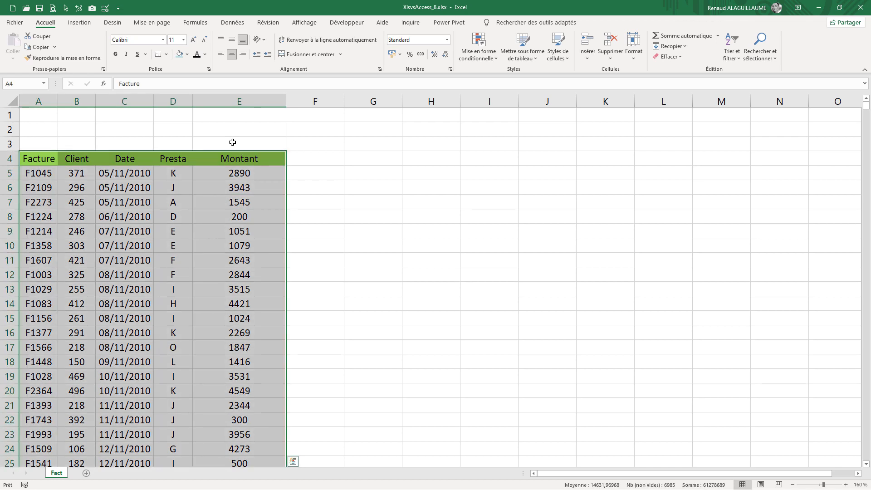
pyautogui.click(233, 55)
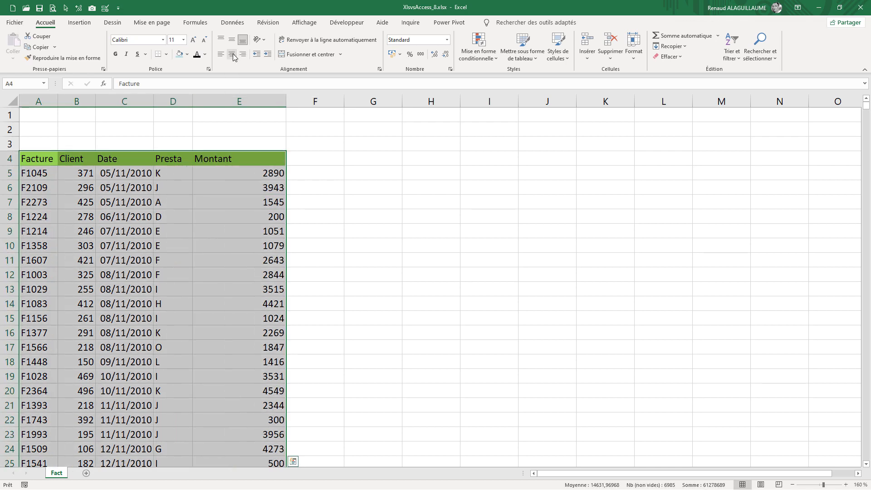
# Step: Apply the Nombre format to the first amount in cell E5
pyautogui.click(236, 177)
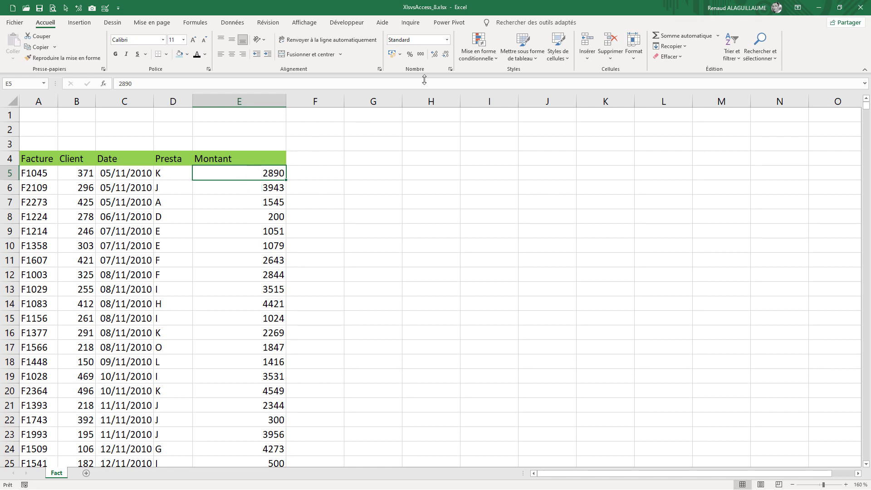
pyautogui.click(446, 40)
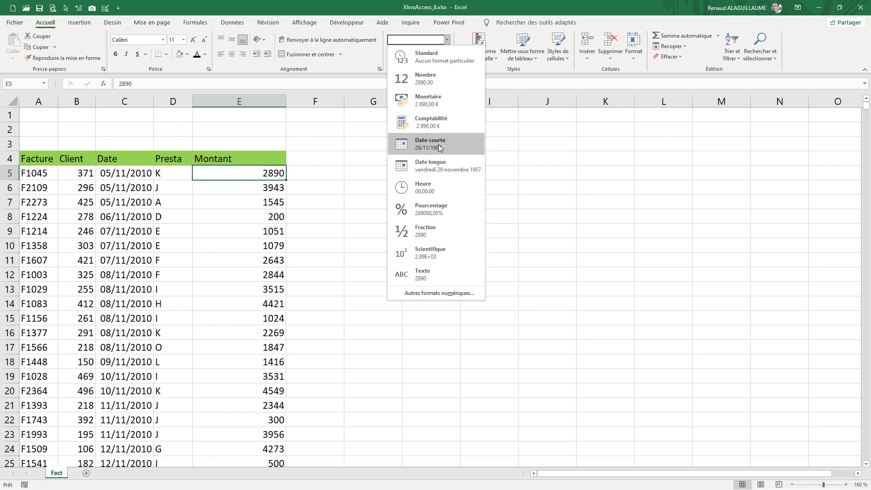
pyautogui.click(435, 82)
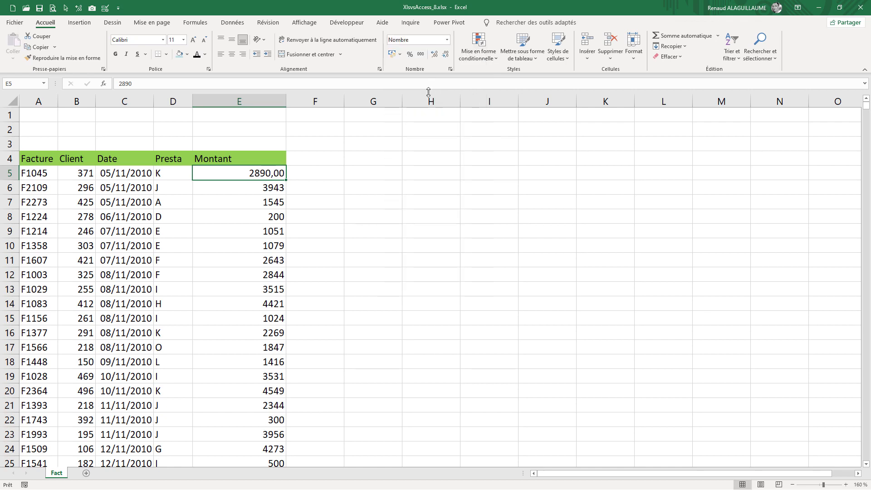
# Step: Apply the Monétaire format to the amount in E6 and repeat the same formatting on E7
pyautogui.click(274, 188)
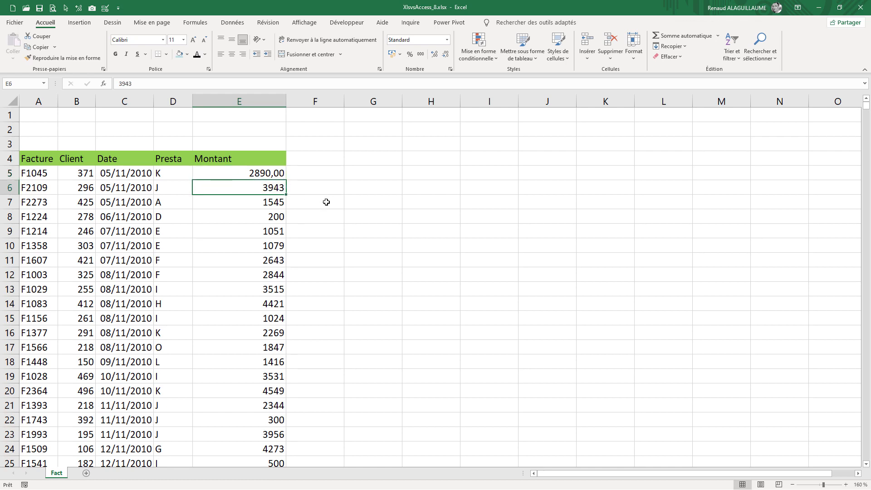
pyautogui.click(447, 40)
pyautogui.click(438, 100)
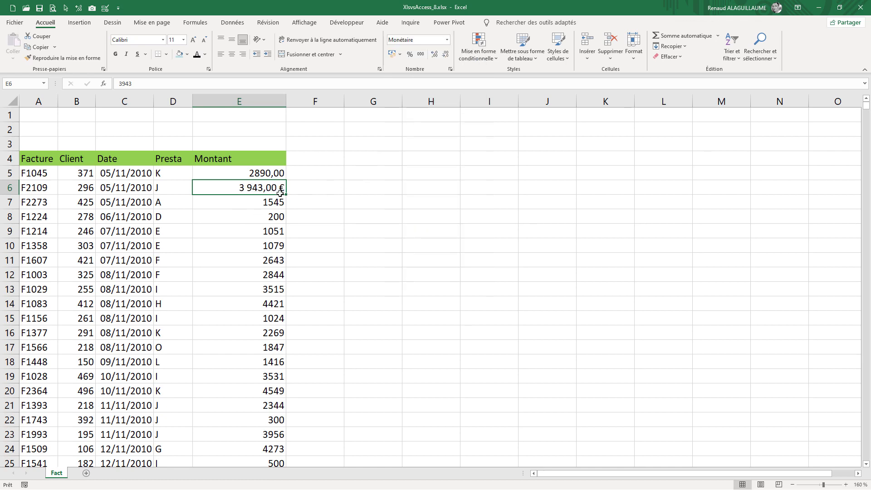
pyautogui.click(249, 204)
pyautogui.press('F4')
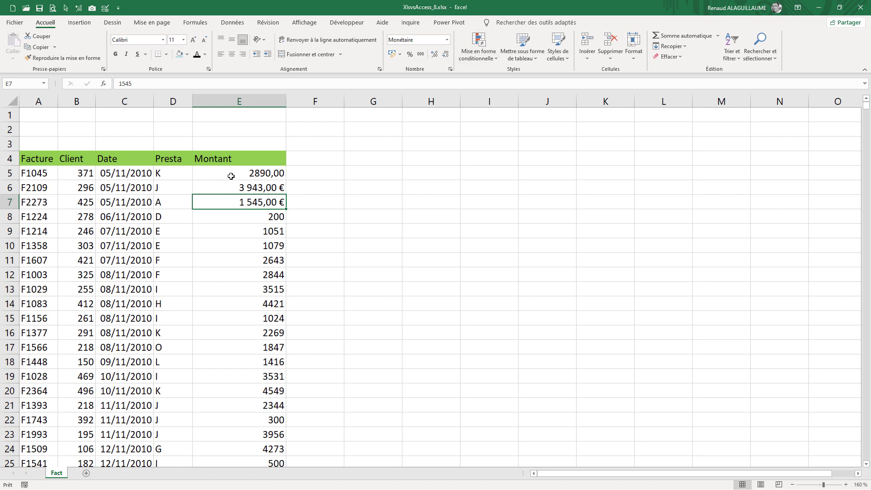
# Step: Reset the first amounts, E5 to E8, to the Standard number format
pyautogui.moveTo(231, 176); pyautogui.dragTo(231, 200)
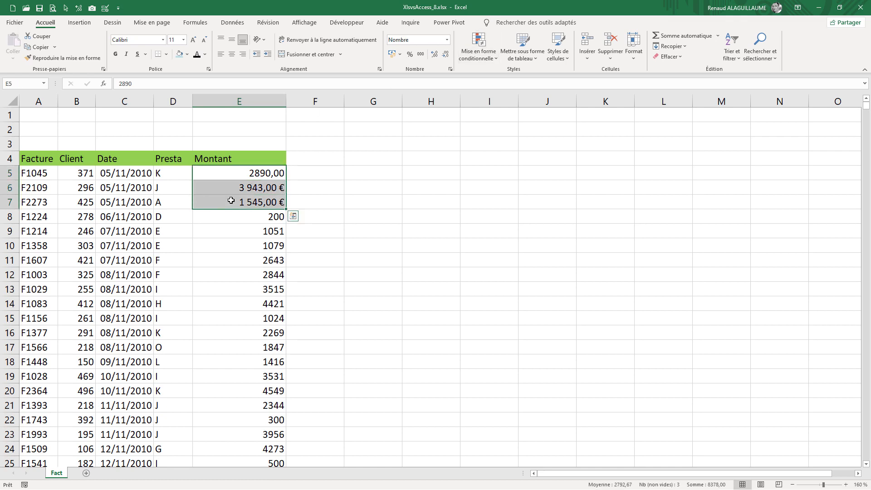
pyautogui.hotkey('ctrl', 'shift', '~')
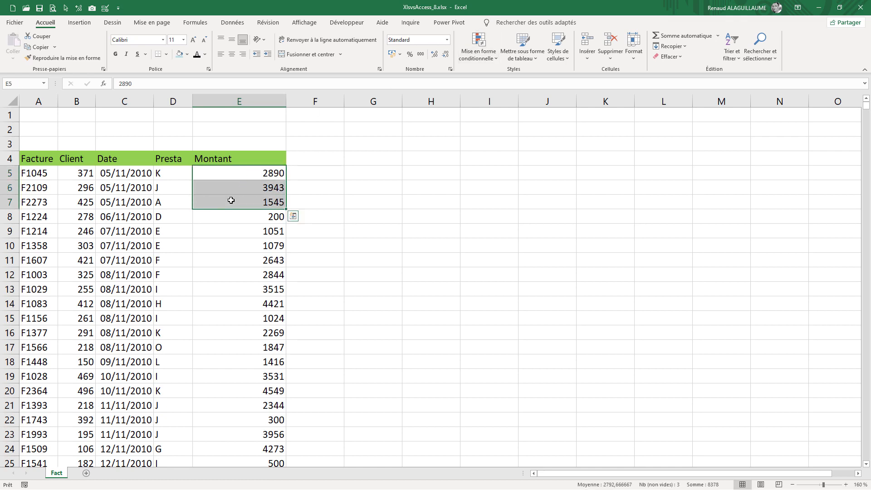
pyautogui.moveTo(259, 175); pyautogui.dragTo(256, 210)
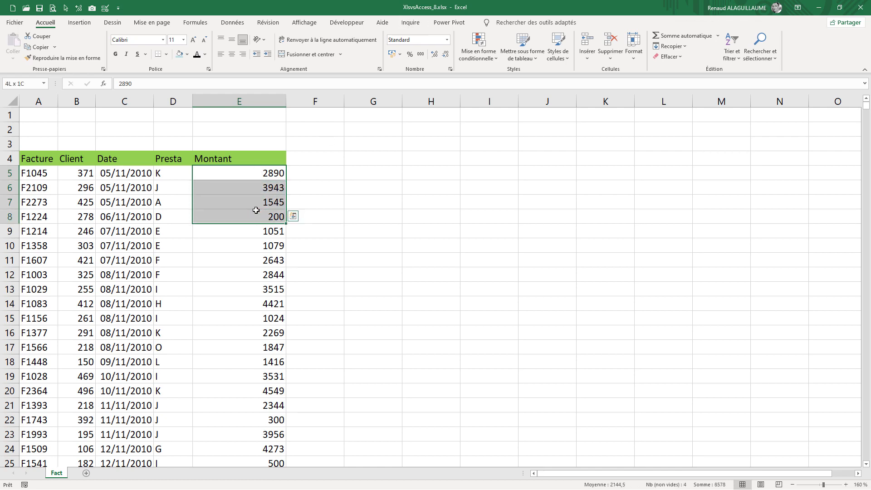
pyautogui.click(447, 40)
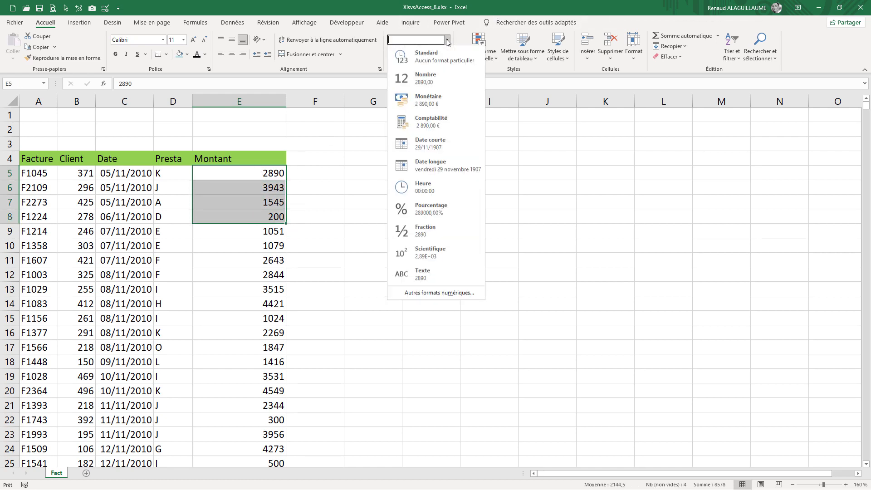
pyautogui.click(439, 61)
# Step: Format all the Montant amounts from E5 down to E1400 as Monétaire in euros with two decimals
pyautogui.click(219, 179)
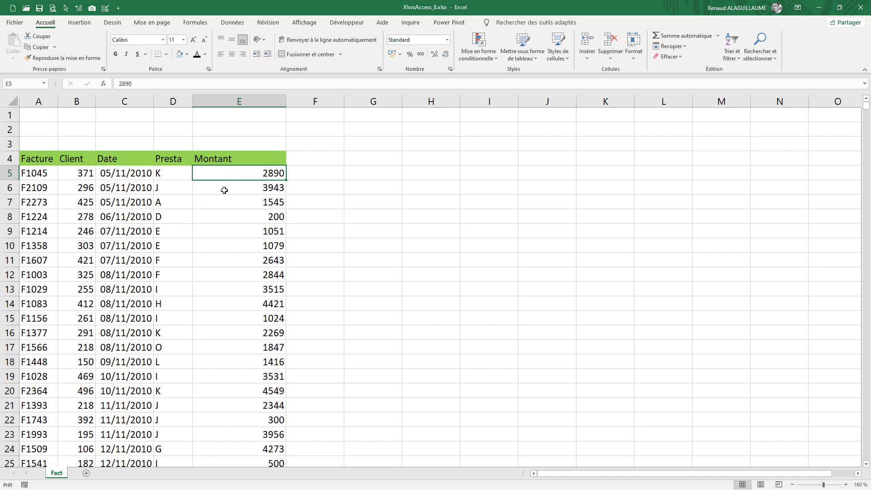
pyautogui.hotkey('ctrl', 'shift', 'Down')
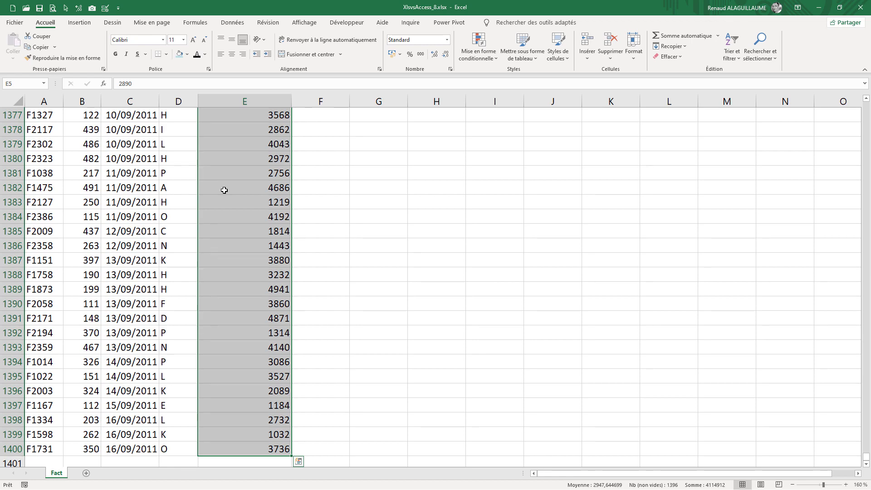
pyautogui.hotkey('ctrl', 'shift', '4')
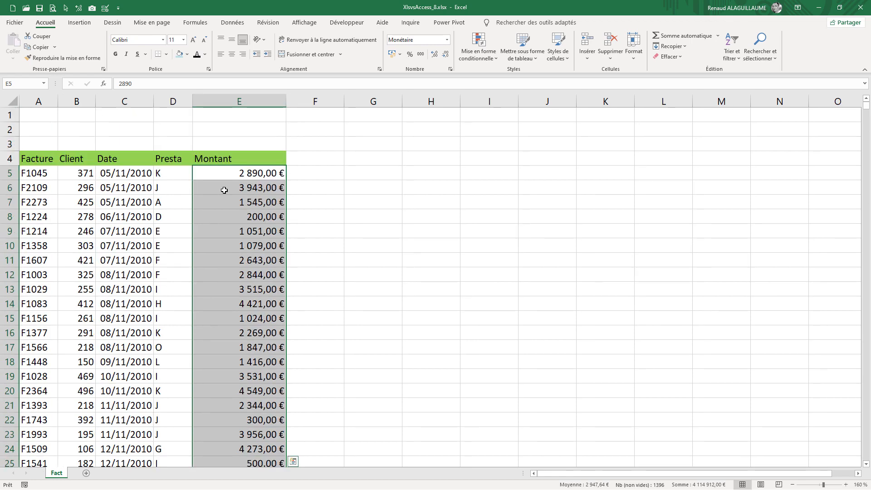
# Step: Reset the amounts in E5:E1400 to Standard and apply the number format with thousands separator and two decimals
pyautogui.hotkey('ctrl', 'shift', '~')
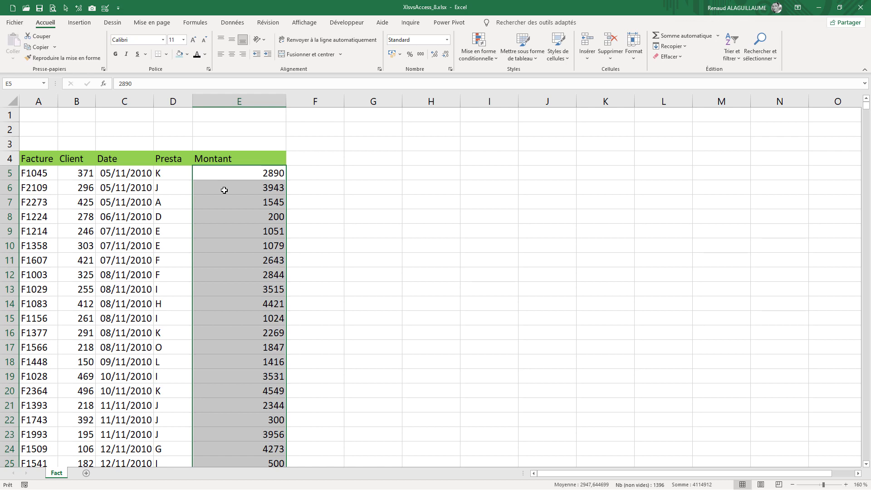
pyautogui.hotkey('ctrl', 'shift', '!')
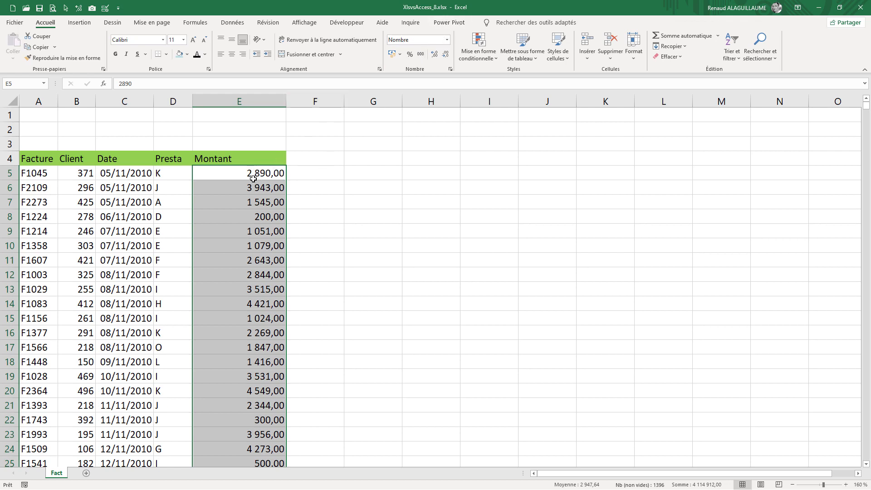
# Step: Try the predefined Nombre format without thousands separator on the Montant amounts, and undo it
pyautogui.click(448, 40)
pyautogui.click(443, 78)
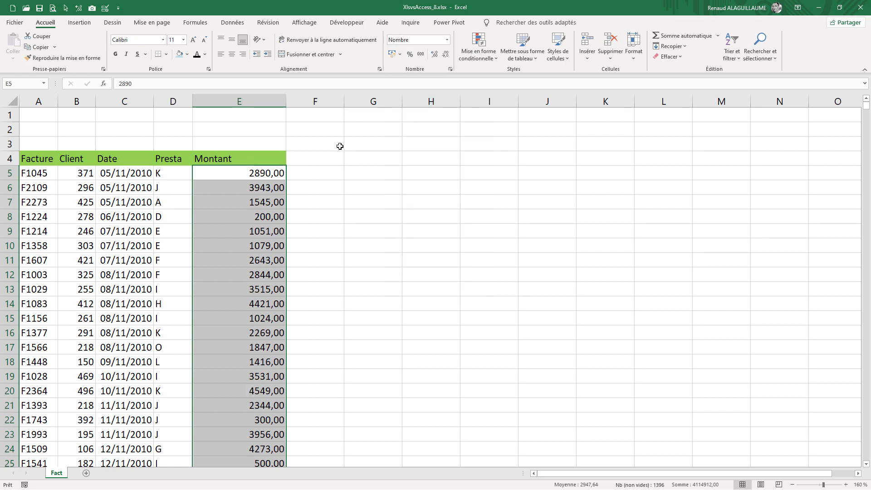
pyautogui.hotkey('ctrl', 'z')
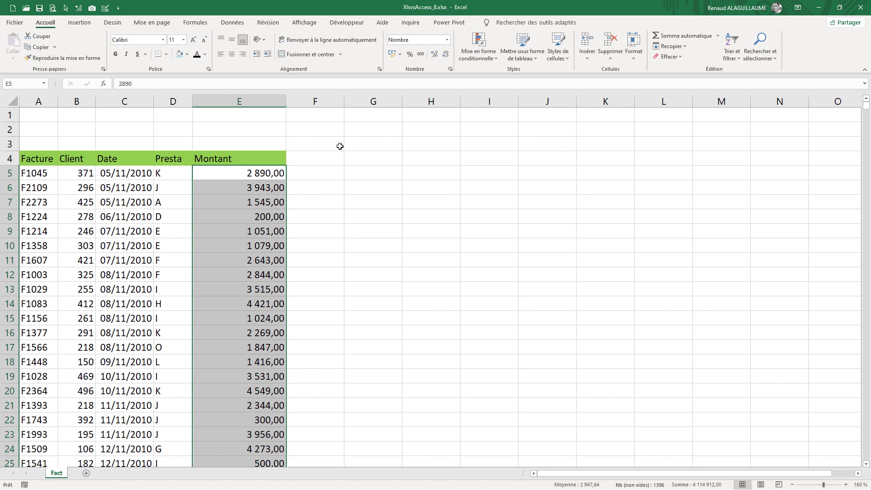
pyautogui.click(447, 40)
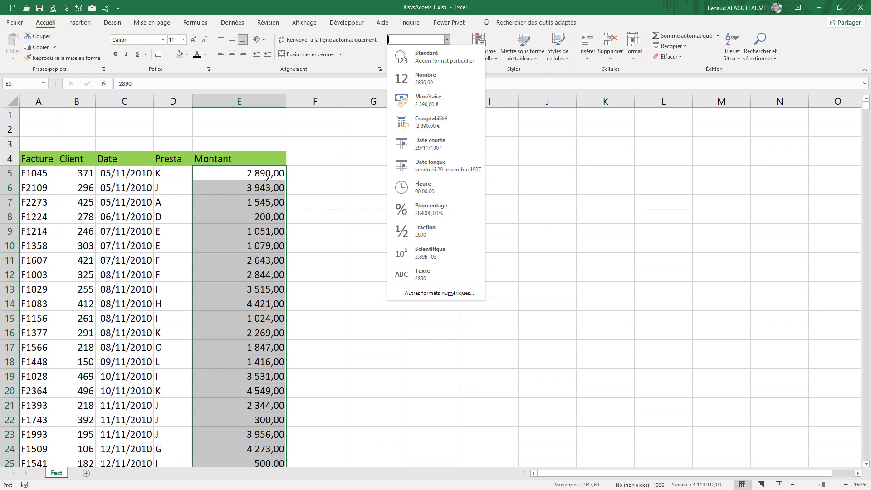
pyautogui.click(325, 172)
# Step: Enter 1 in cell F5, try the percentage format on it, and reset it to Standard
pyautogui.click(324, 172)
pyautogui.write('1')
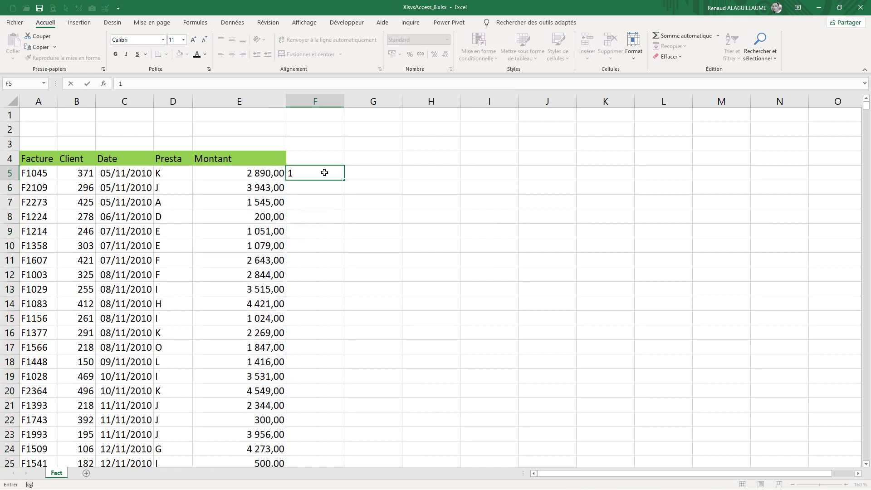
pyautogui.hotkey('ctrl', 'Return')
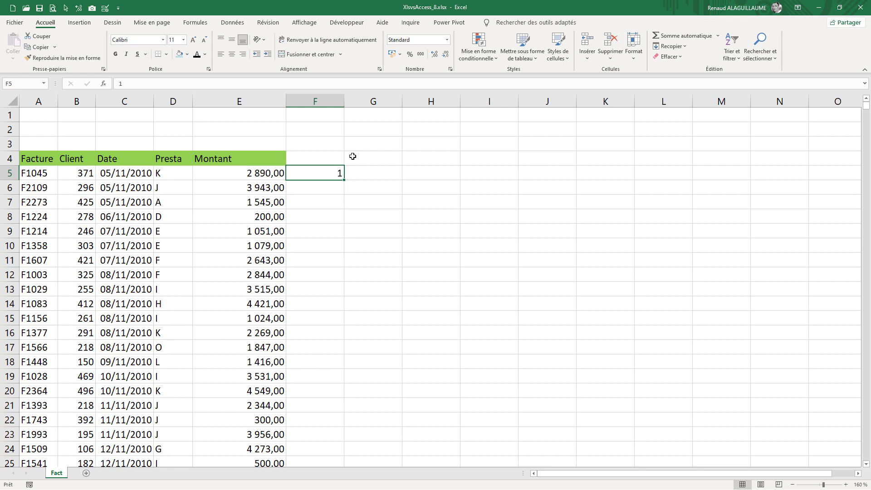
pyautogui.hotkey('ctrl', 'shift', '5')
pyautogui.hotkey('ctrl', 'shift', '~')
# Step: Insert the current date, 30/08/2021, in cell F5 and keep the cell selected
pyautogui.hotkey('ctrl', ';')
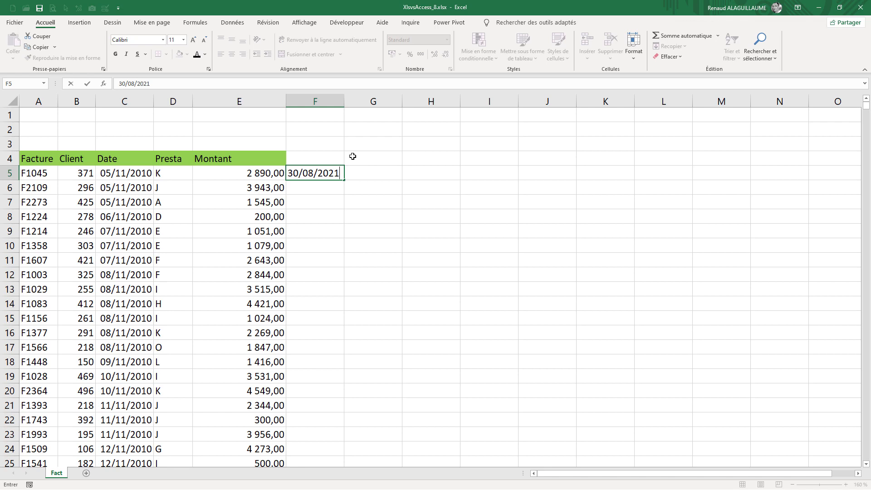
pyautogui.hotkey('ctrl', 'Return')
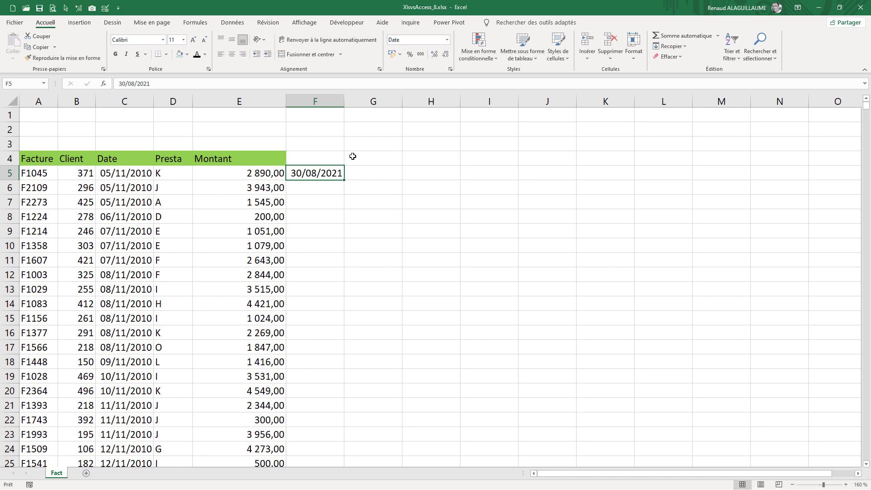
# Step: Switch the date in F5 through the Standard, day-month-year (30-août-21), Date courte and Date longue formats
pyautogui.hotkey('ctrl', 'shift', '~')
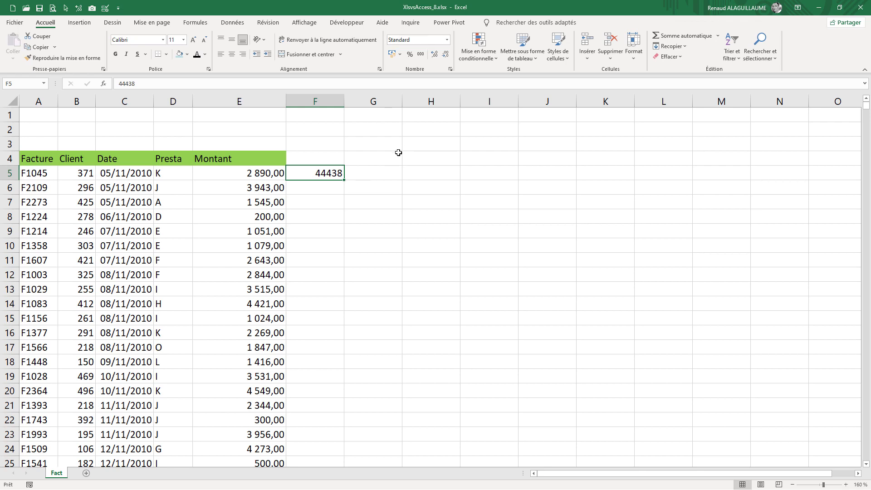
pyautogui.hotkey('ctrl', 'shift', '#')
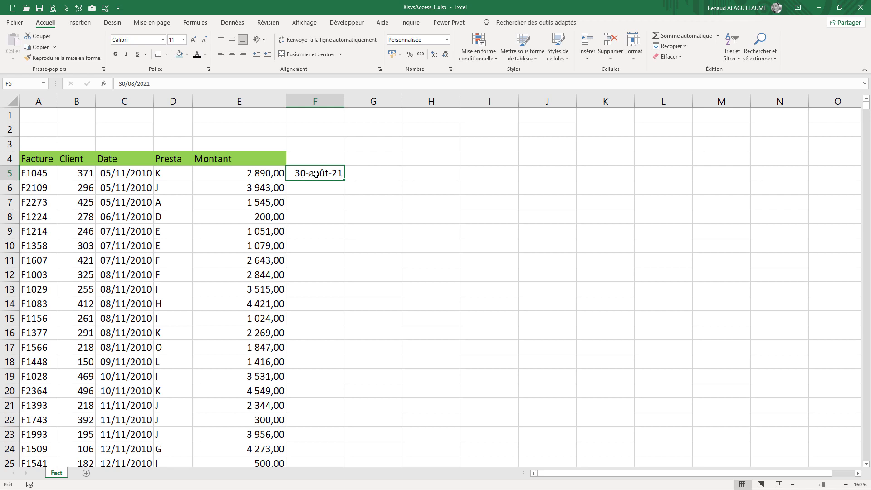
pyautogui.click(447, 40)
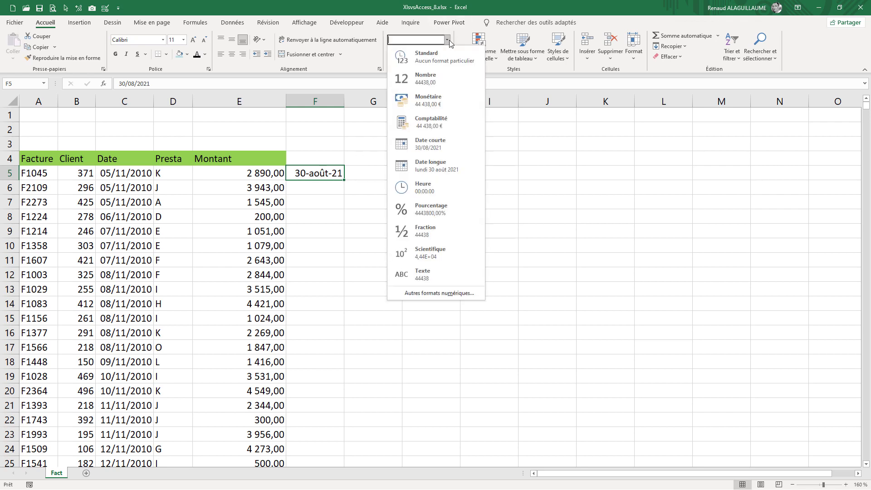
pyautogui.click(442, 145)
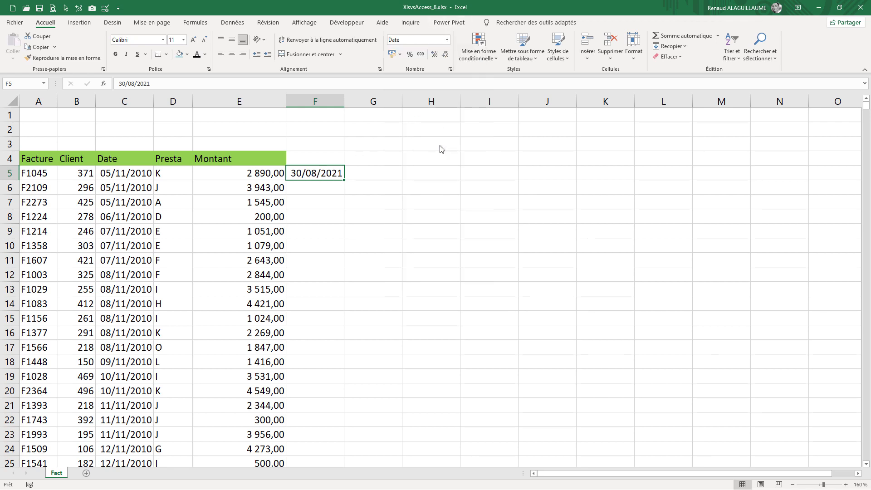
pyautogui.click(446, 40)
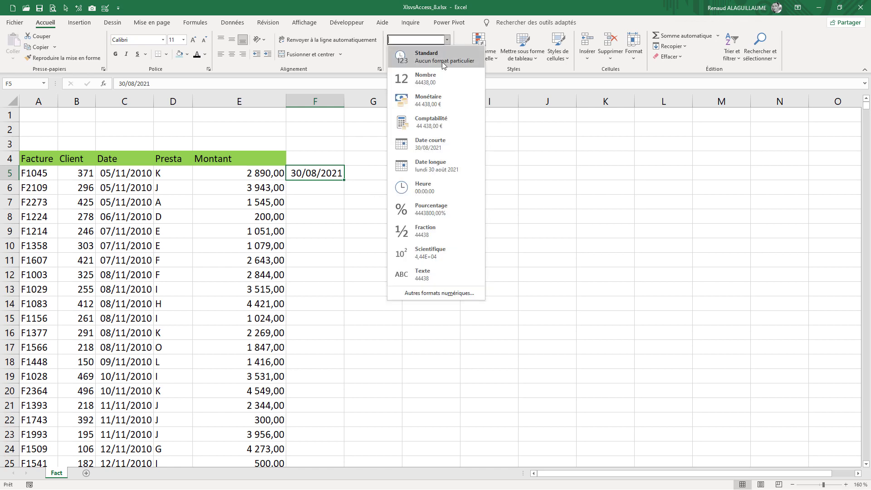
pyautogui.click(446, 170)
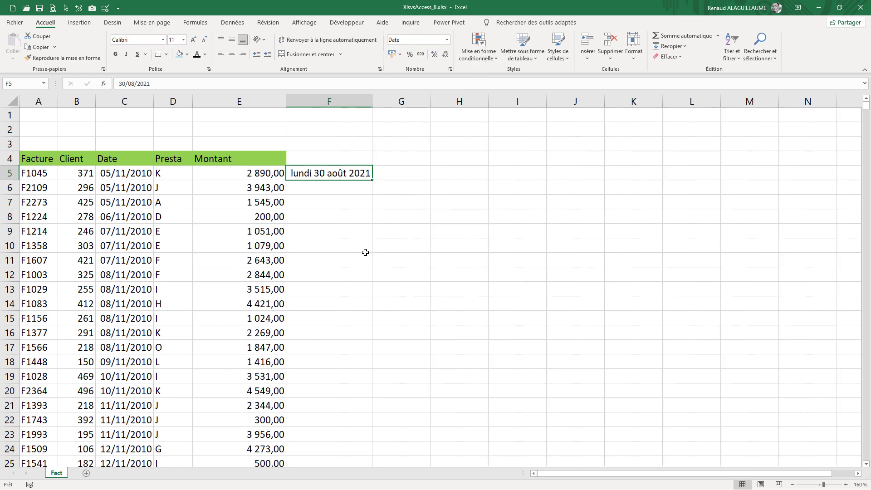
# Step: Replace the date in F5 with the time 15:25, apply the Heure format, and clear the cell's content
pyautogui.press('Delete')
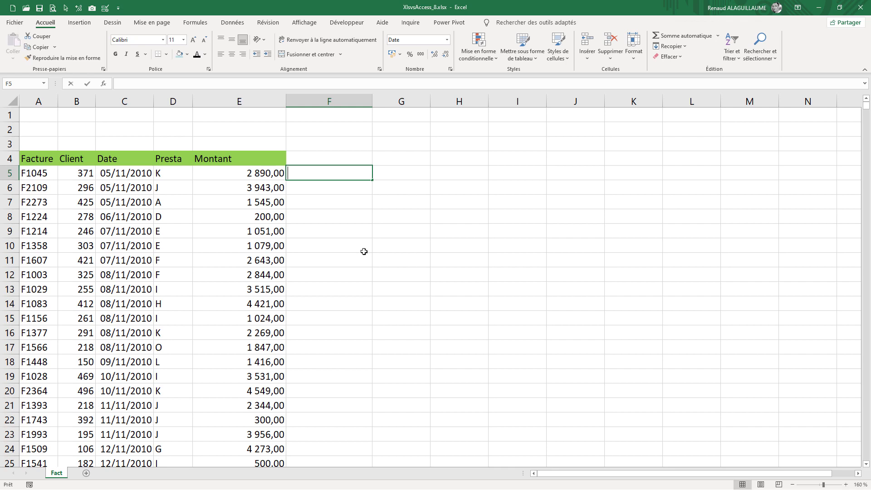
pyautogui.write('15:25')
pyautogui.hotkey('ctrl', 'Return')
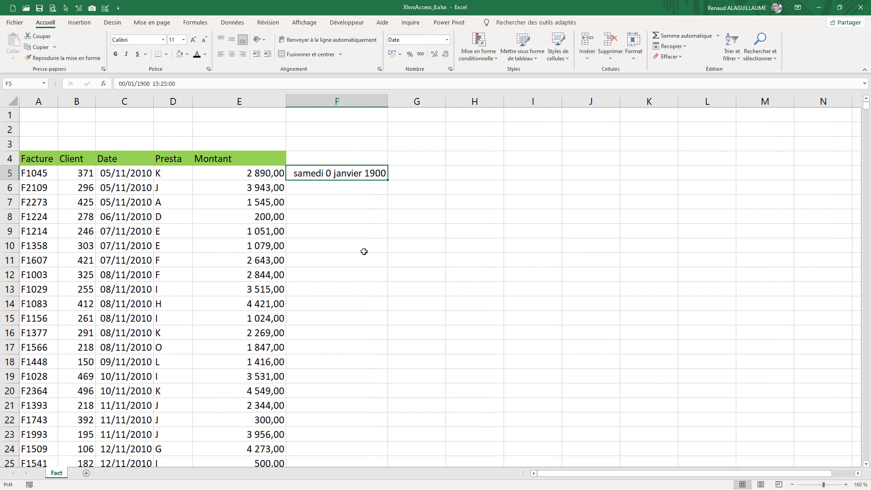
pyautogui.click(447, 40)
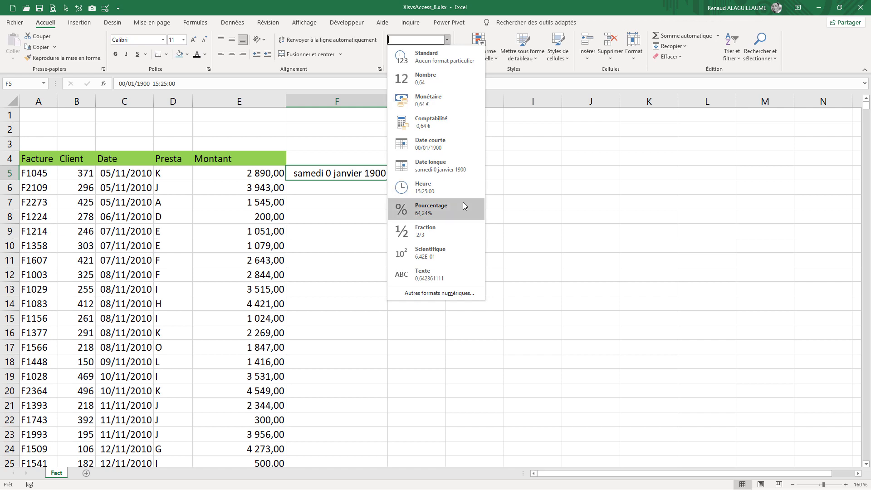
pyautogui.click(454, 197)
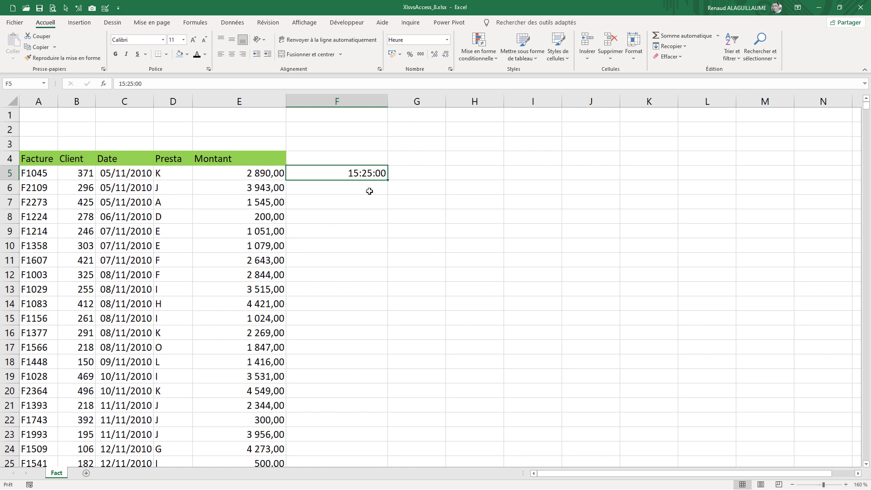
pyautogui.press('Delete')
pyautogui.click(268, 177)
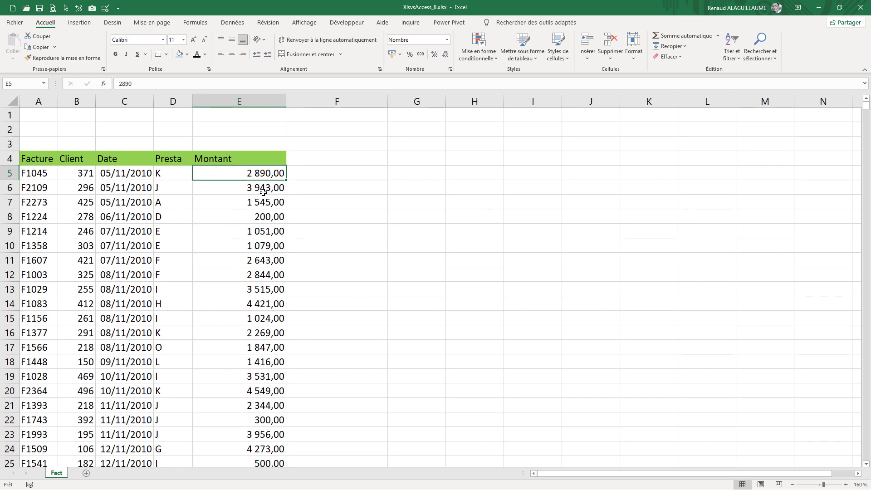
pyautogui.rightClick(262, 175)
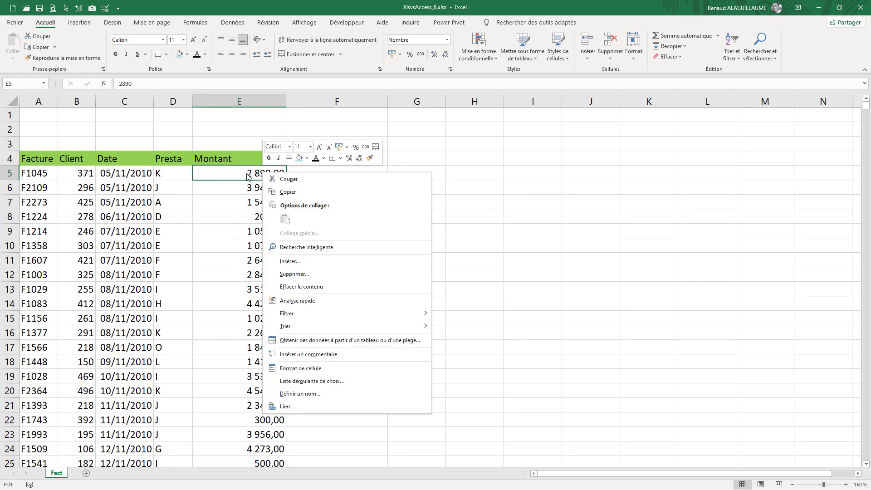
pyautogui.click(312, 372)
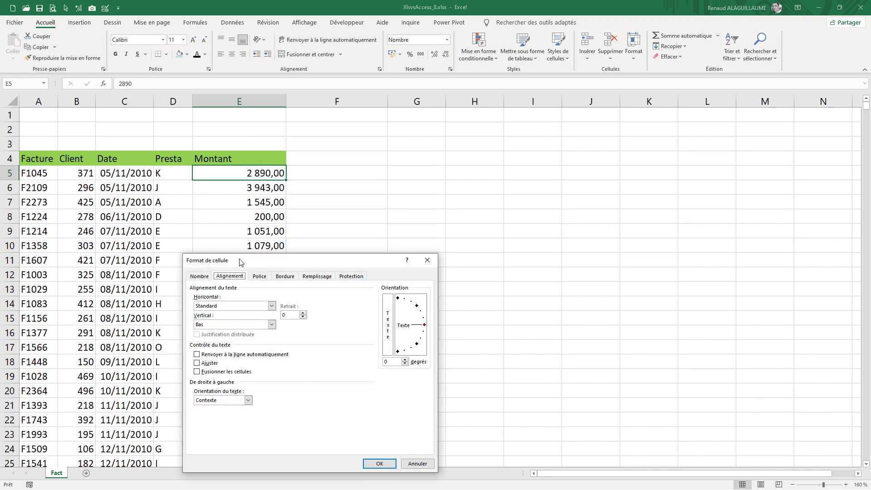
pyautogui.moveTo(238, 267); pyautogui.dragTo(303, 166)
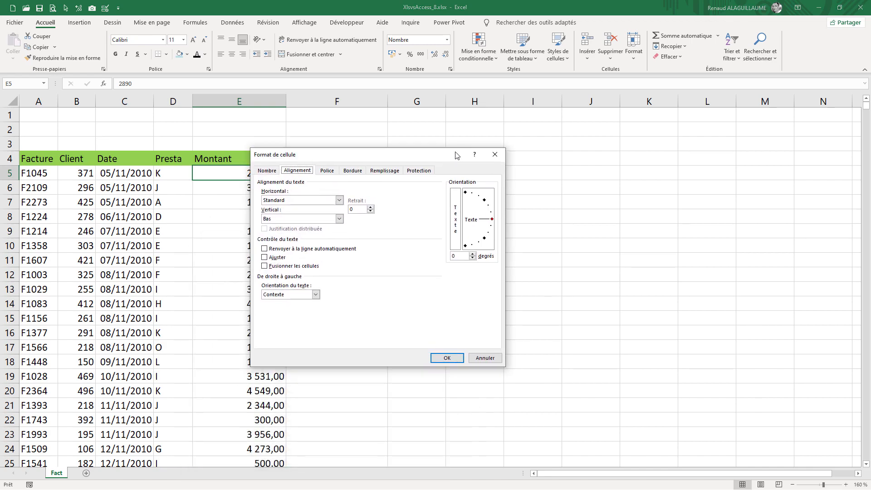
pyautogui.click(495, 155)
# Step: Review the horizontal alignment options for the Montant header in E4 and rotate its text to 45 degrees
pyautogui.click(223, 158)
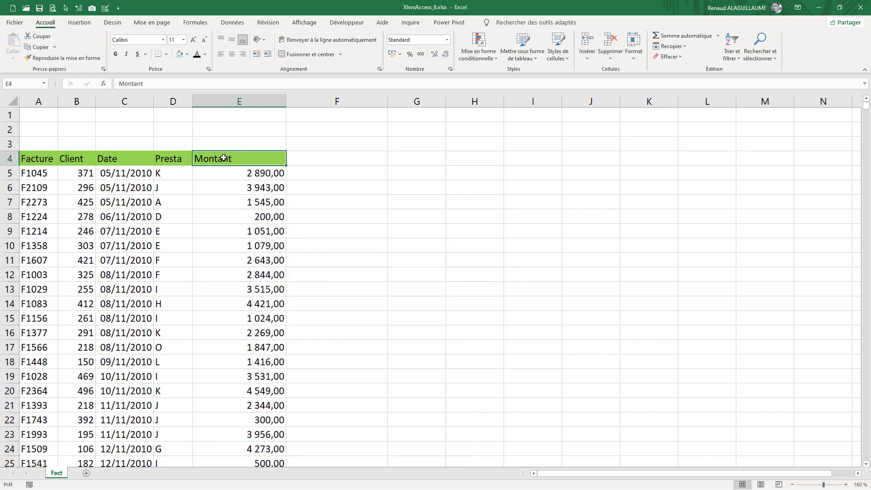
pyautogui.rightClick(223, 158)
pyautogui.click(280, 367)
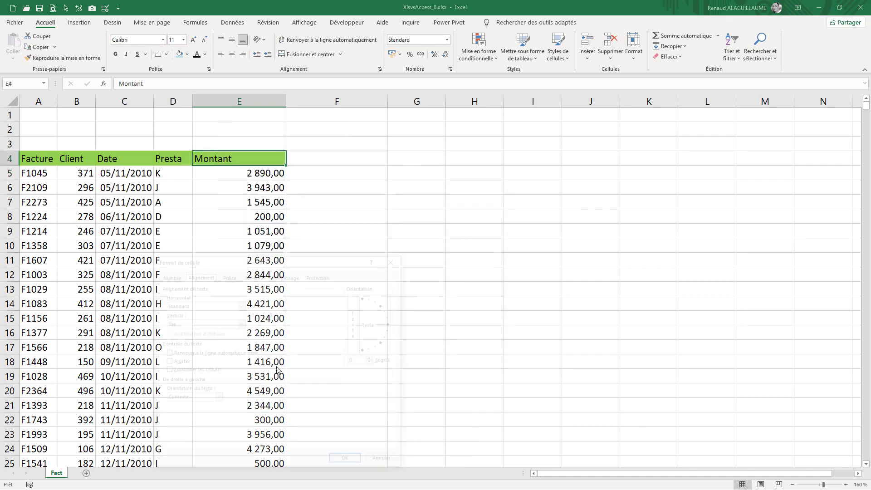
pyautogui.moveTo(232, 261); pyautogui.dragTo(380, 133)
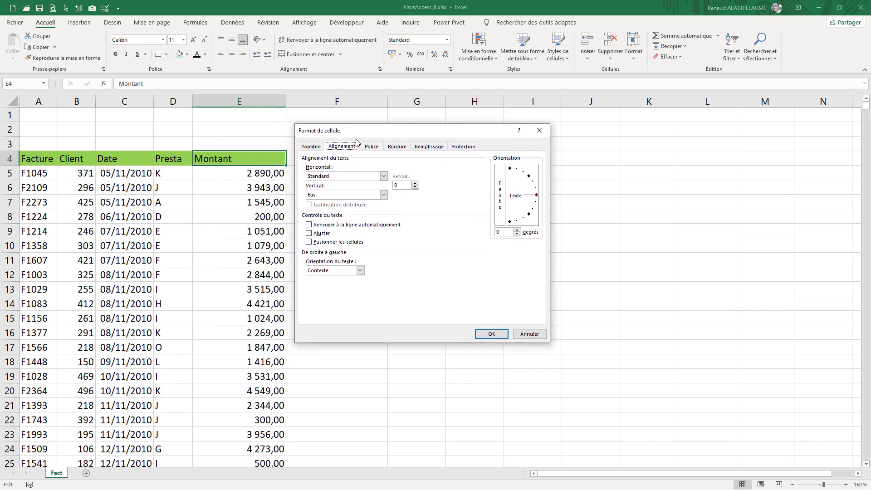
pyautogui.click(383, 176)
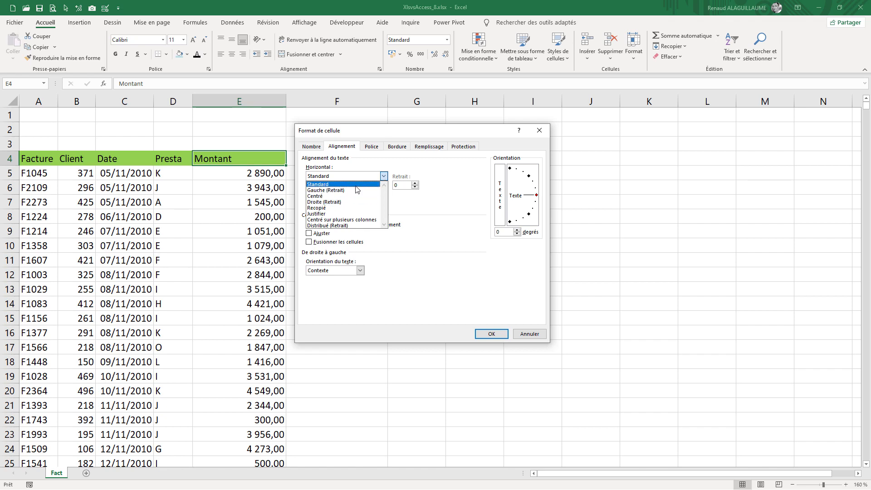
pyautogui.click(387, 168)
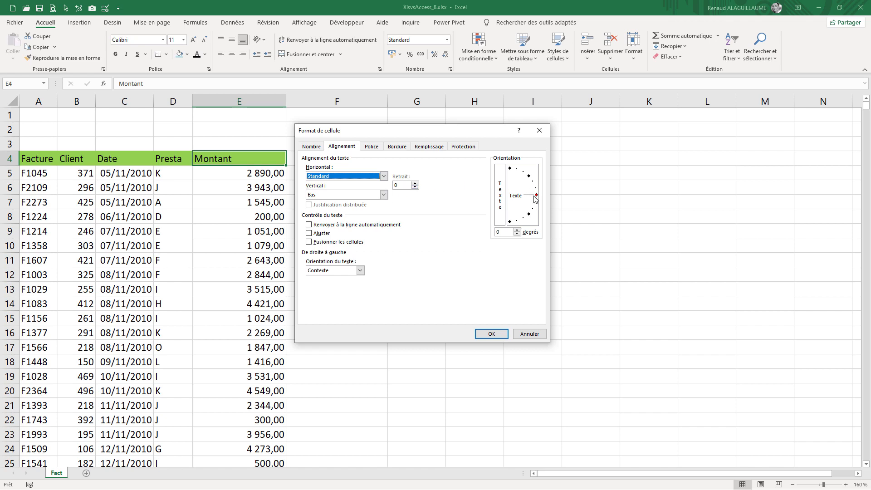
pyautogui.moveTo(535, 198); pyautogui.dragTo(529, 178)
pyautogui.click(494, 333)
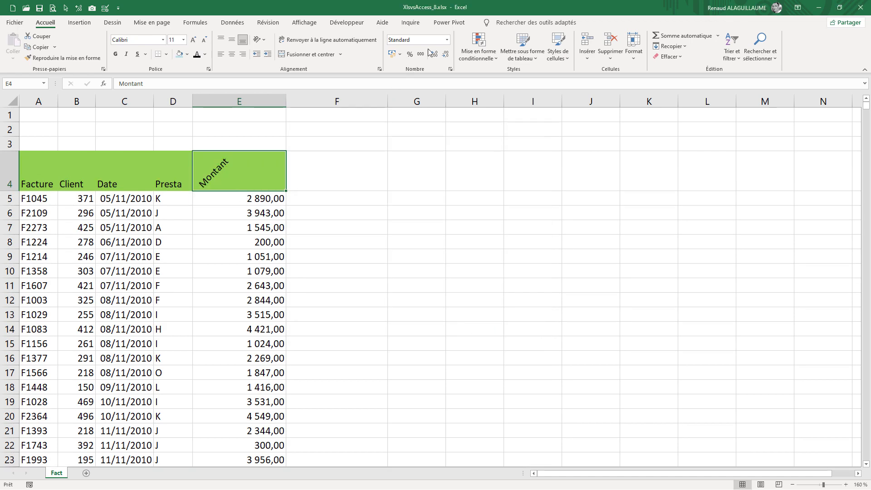
# Step: Reopen the cell format settings of the Montant header and turn its text orientation back to horizontal
pyautogui.rightClick(256, 175)
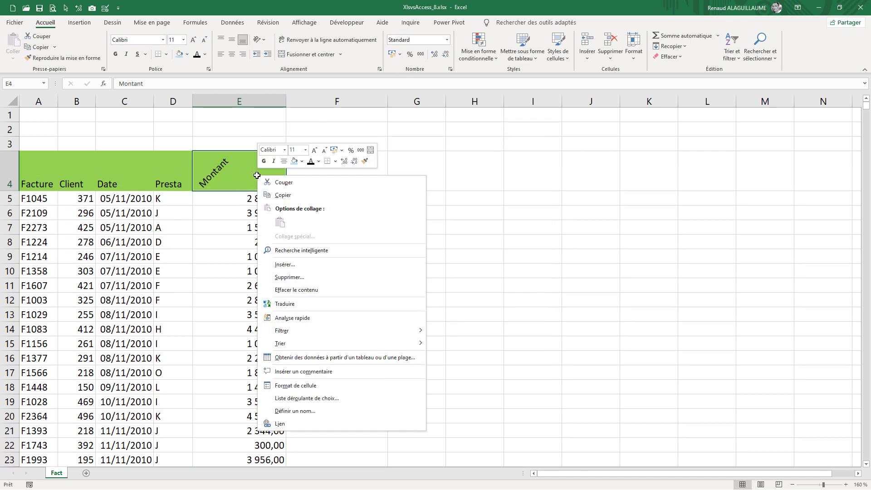
pyautogui.click(304, 386)
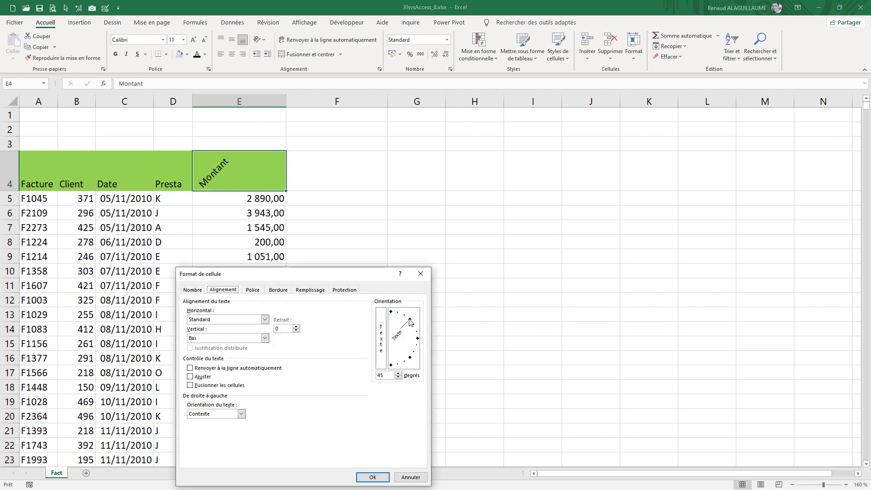
pyautogui.moveTo(409, 319); pyautogui.dragTo(416, 337)
# Step: Examine the number format categories from Nombre to Date and the display styles for negative numbers in the Nombre category
pyautogui.click(199, 292)
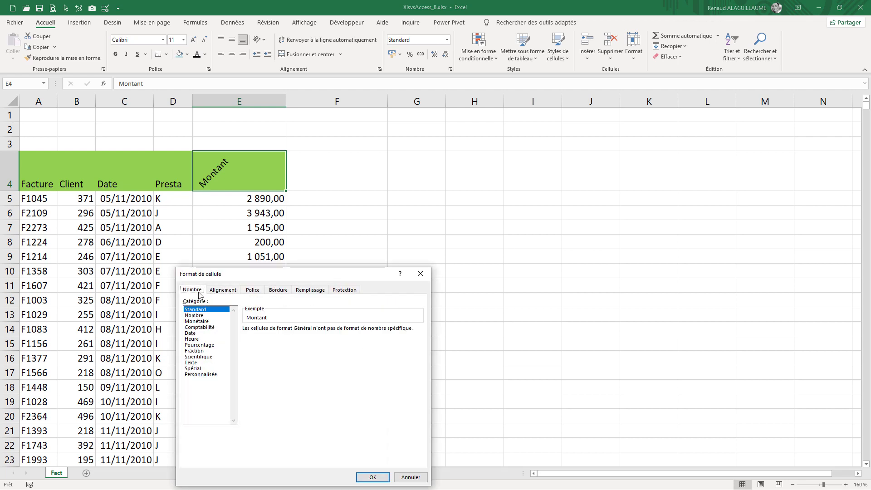
pyautogui.click(205, 315)
pyautogui.click(204, 321)
pyautogui.click(203, 327)
pyautogui.click(204, 333)
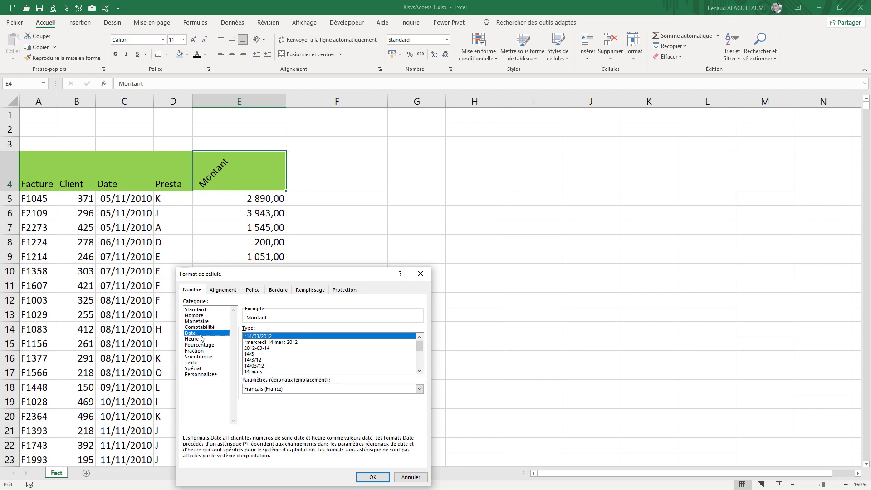
pyautogui.click(204, 316)
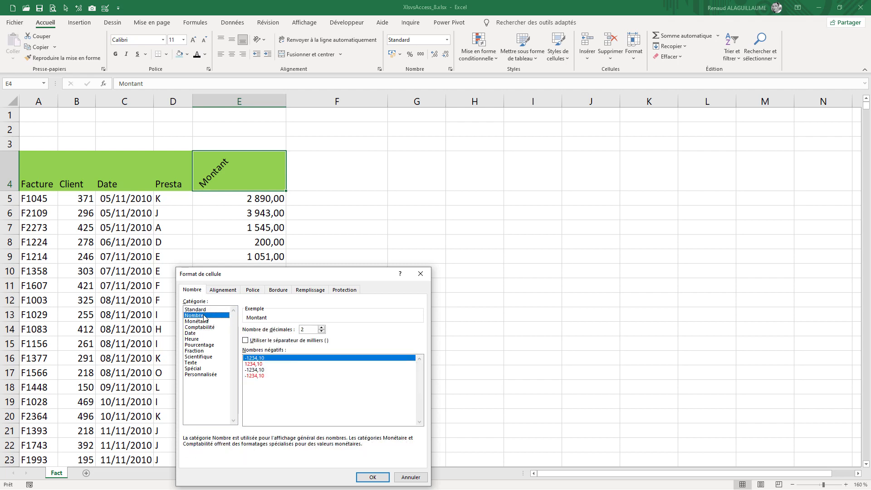
pyautogui.click(256, 363)
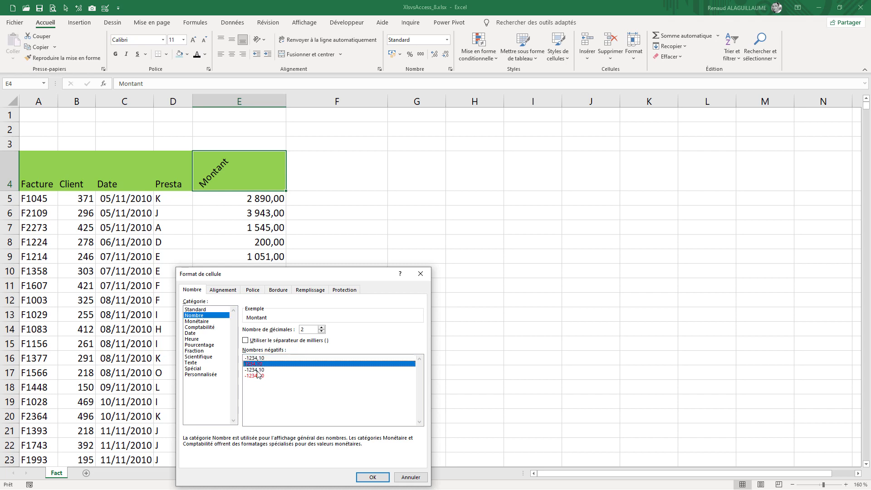
pyautogui.click(256, 371)
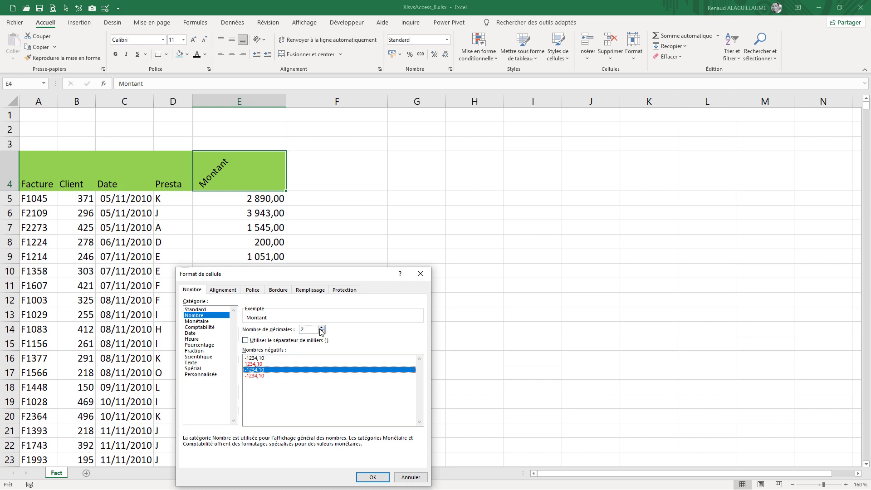
# Step: Review the options of the Monétaire, Comptabilité, Date, Heure, Pourcentage and Fraction number format categories for the Montant header
pyautogui.click(199, 321)
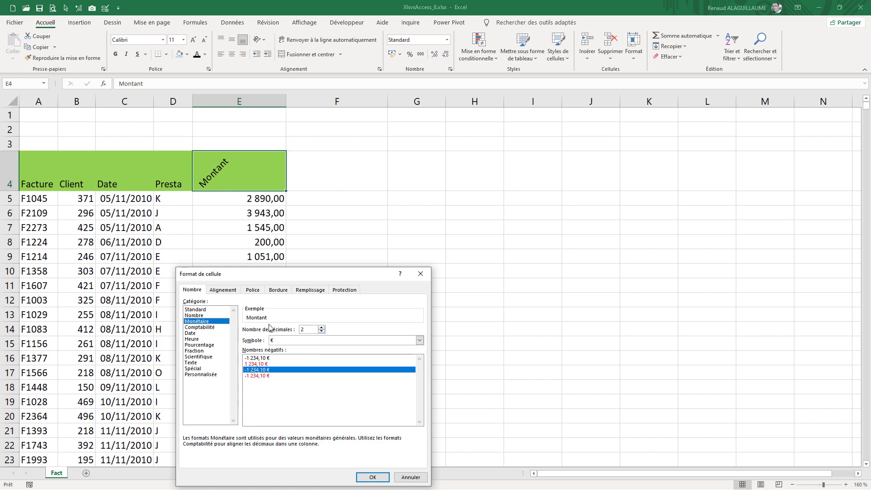
pyautogui.click(204, 326)
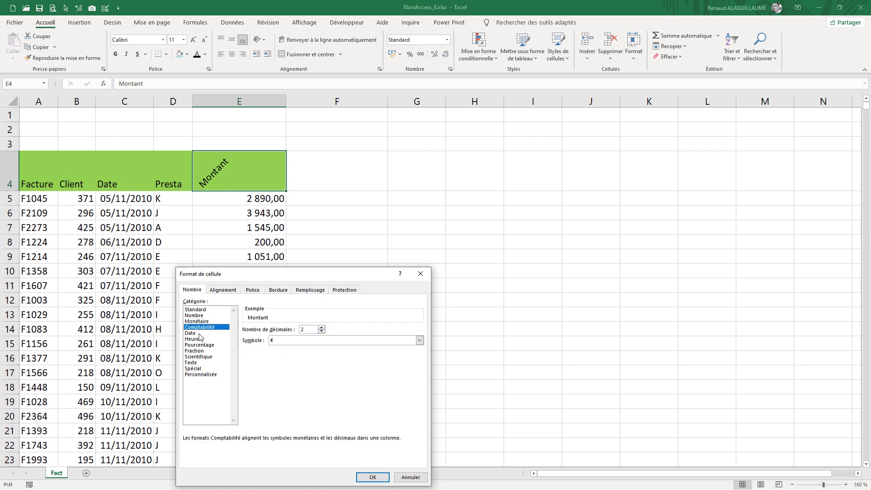
pyautogui.click(190, 333)
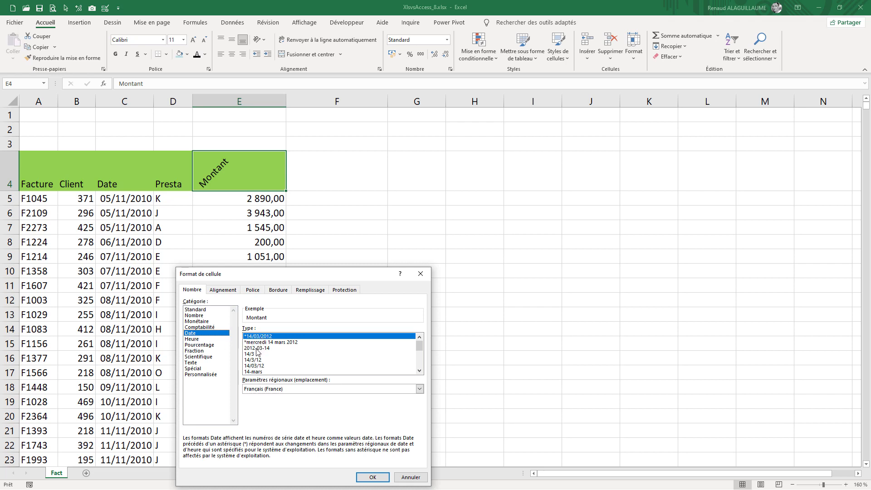
pyautogui.click(204, 340)
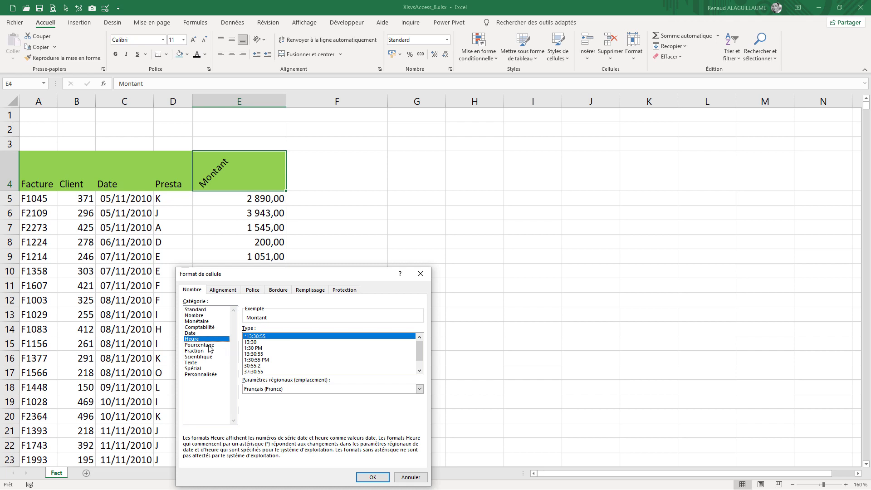
pyautogui.click(200, 346)
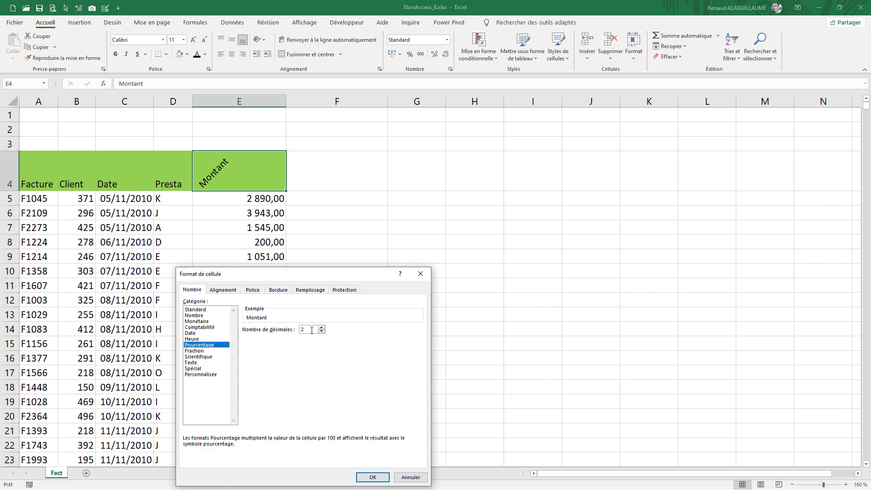
pyautogui.click(202, 353)
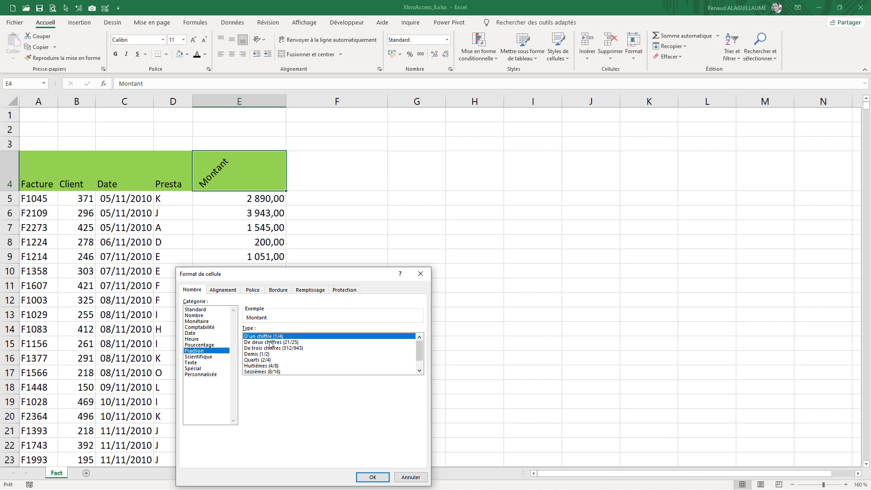
# Step: Examine the Scientifique, Texte, Spécial and Personnalisée number format categories, including the special types and the full list of custom format codes
pyautogui.click(205, 358)
pyautogui.click(203, 363)
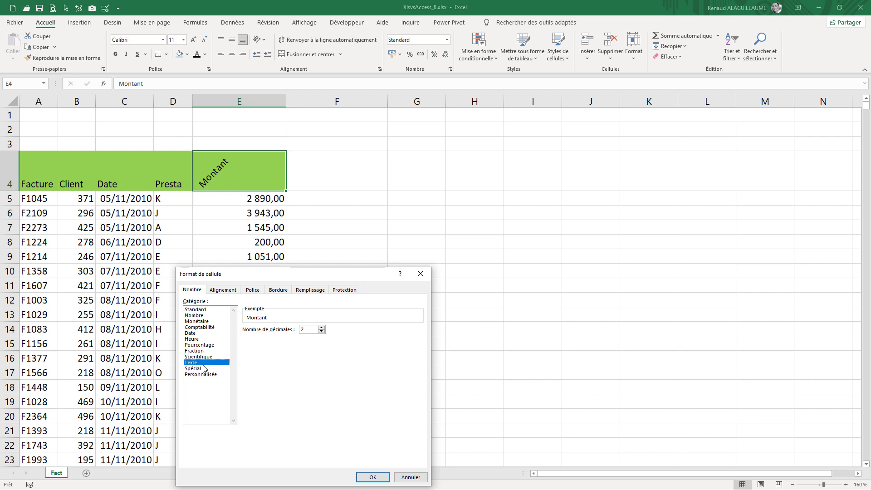
pyautogui.click(202, 368)
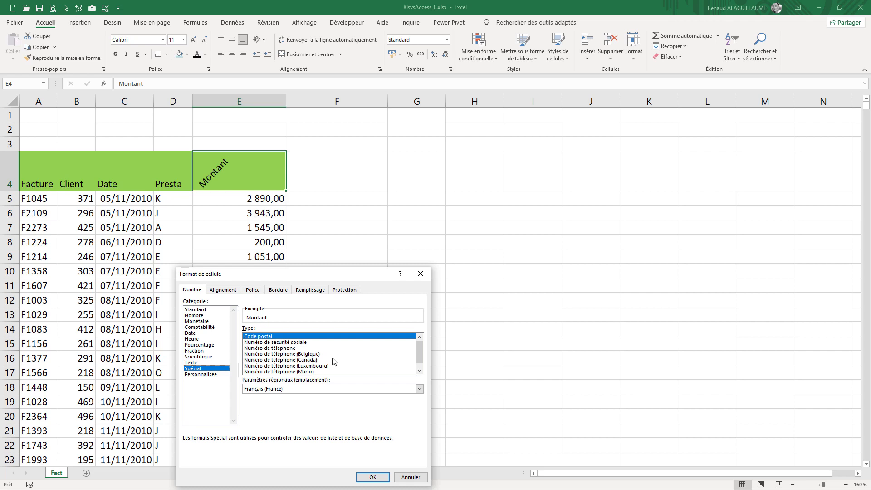
pyautogui.click(419, 370)
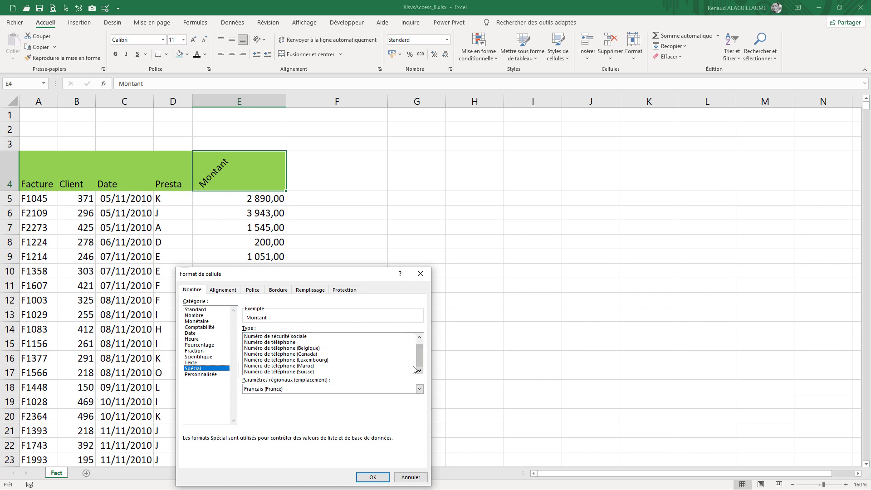
pyautogui.click(208, 375)
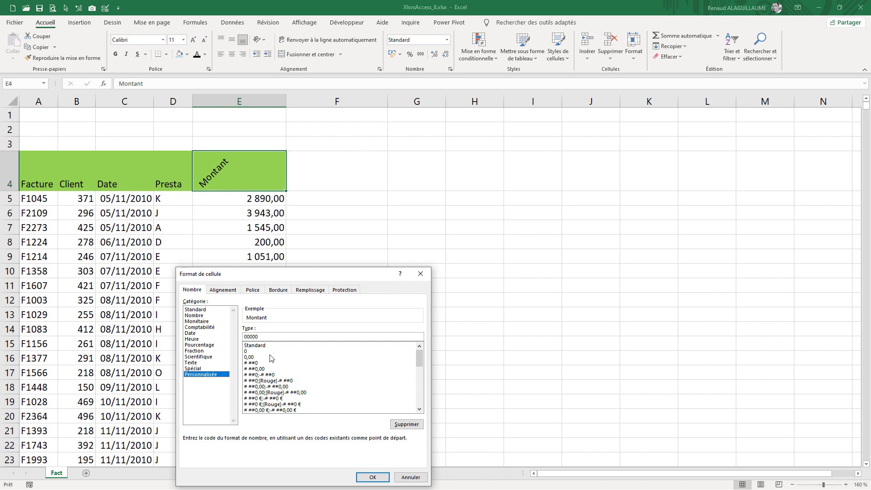
pyautogui.moveTo(419, 361); pyautogui.dragTo(411, 408)
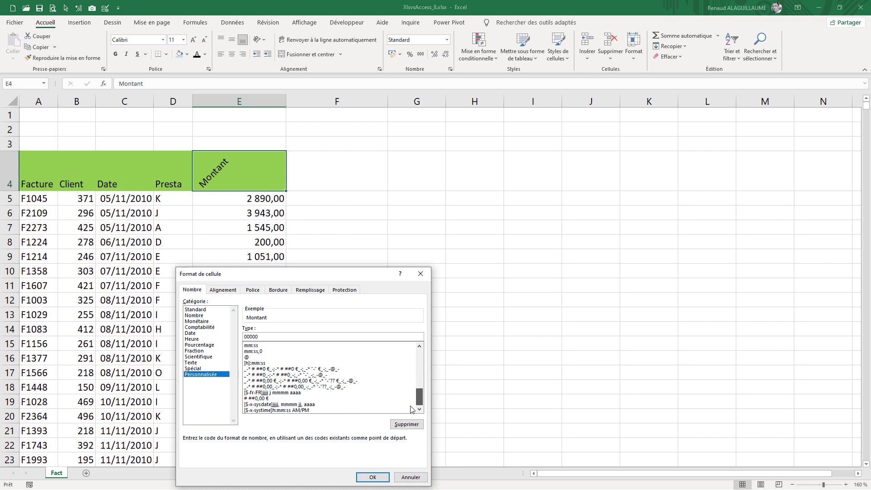
pyautogui.scroll(10, 412, 409)
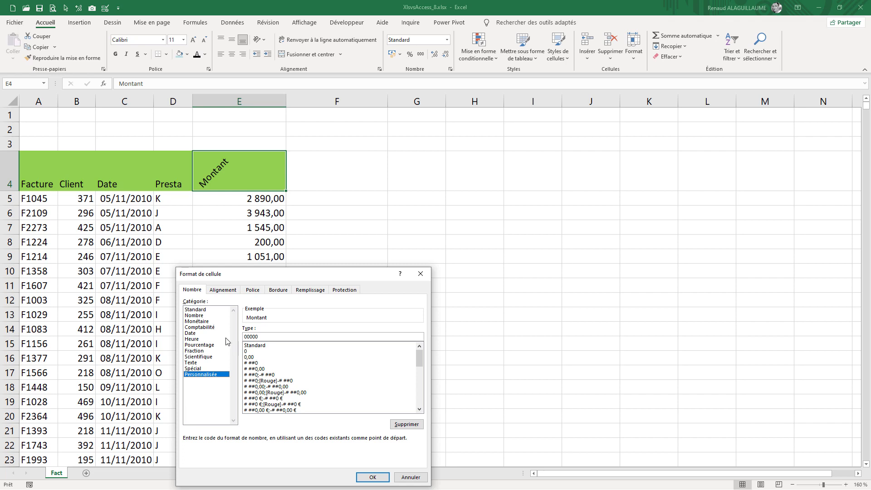
# Step: Review the Montant header's font, border, fill and protection options, and apply the cell format settings with horizontal text and the 00000 number format
pyautogui.click(253, 292)
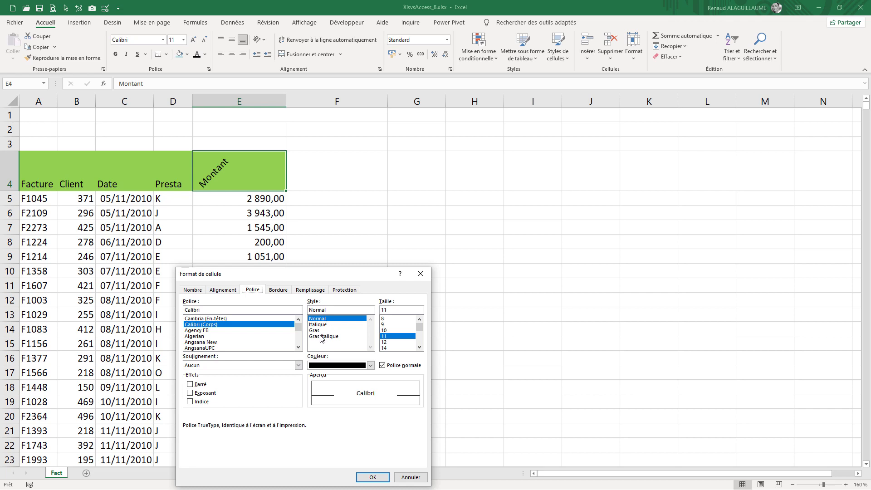
pyautogui.click(356, 366)
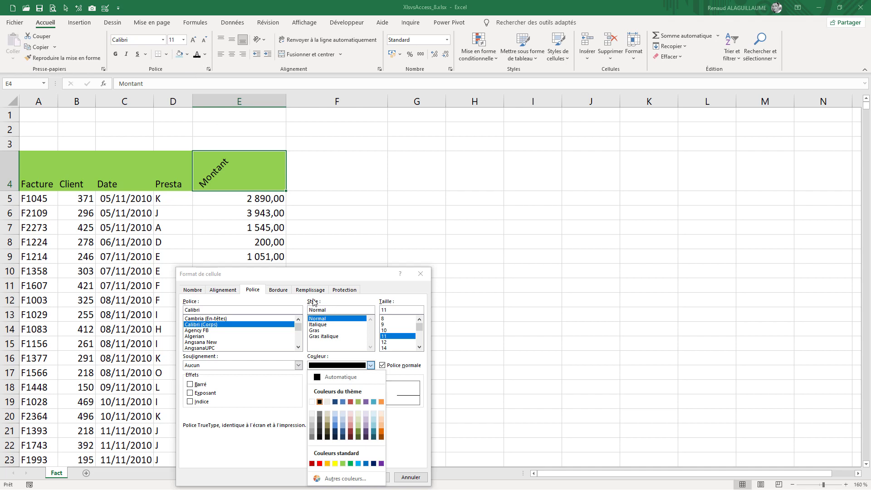
pyautogui.click(275, 292)
pyautogui.click(276, 293)
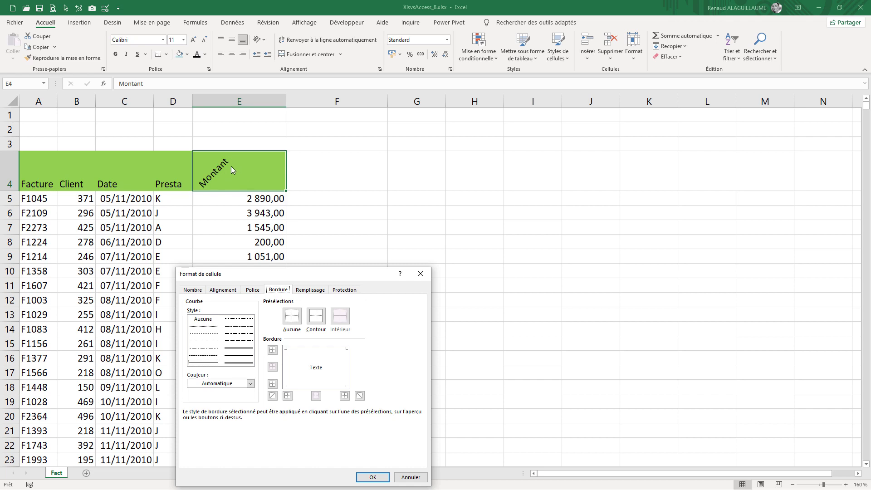
pyautogui.click(310, 290)
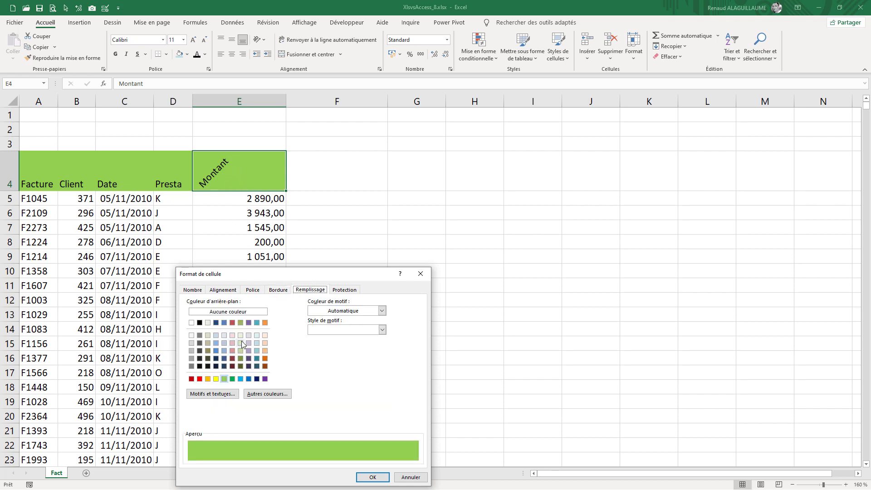
pyautogui.click(348, 291)
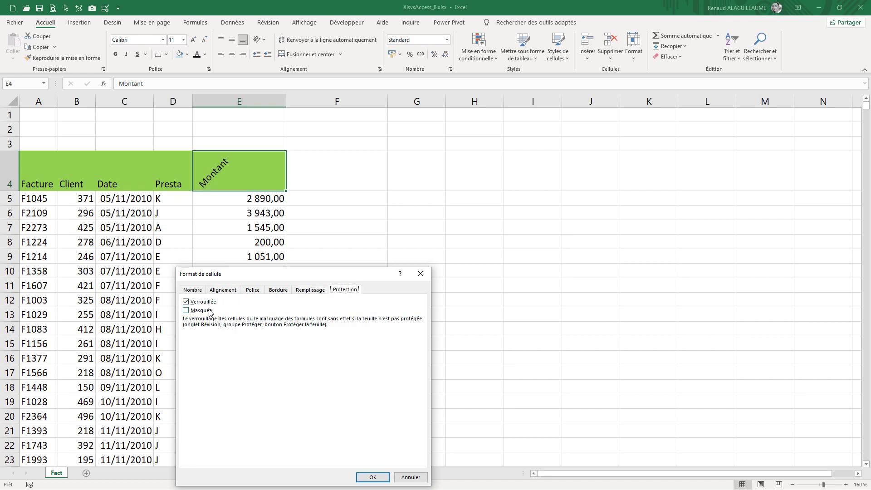
pyautogui.click(366, 476)
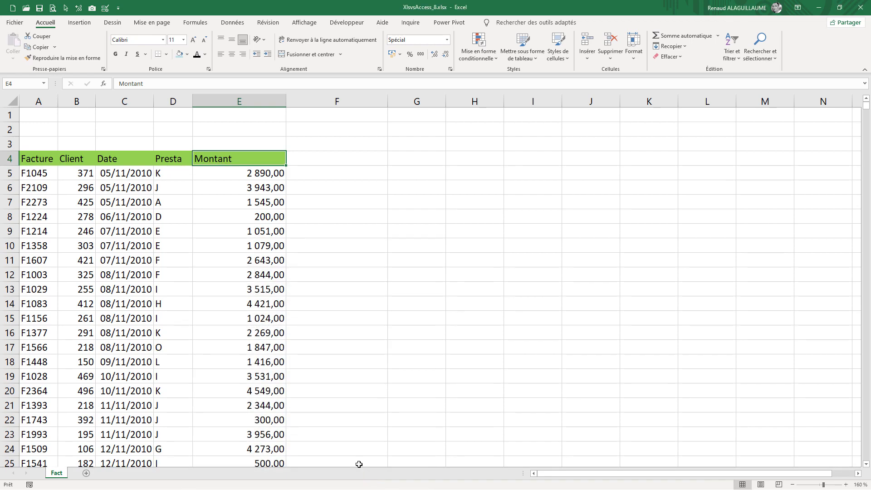
pyautogui.click(266, 346)
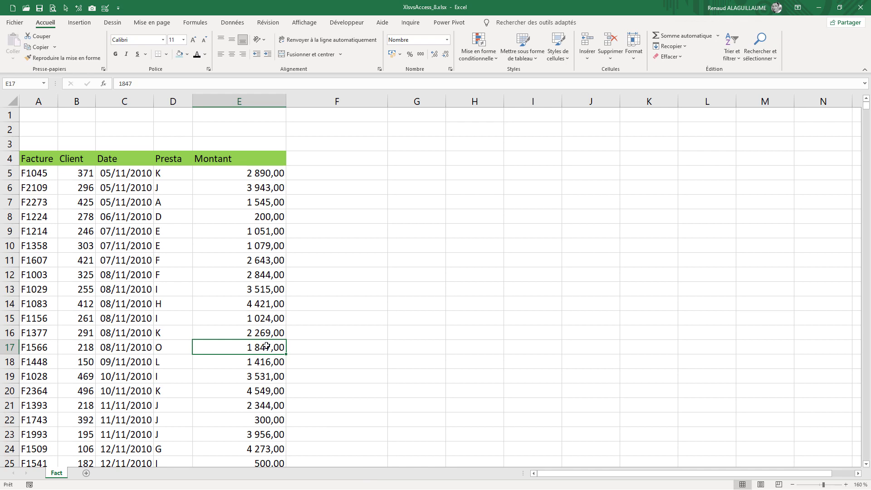